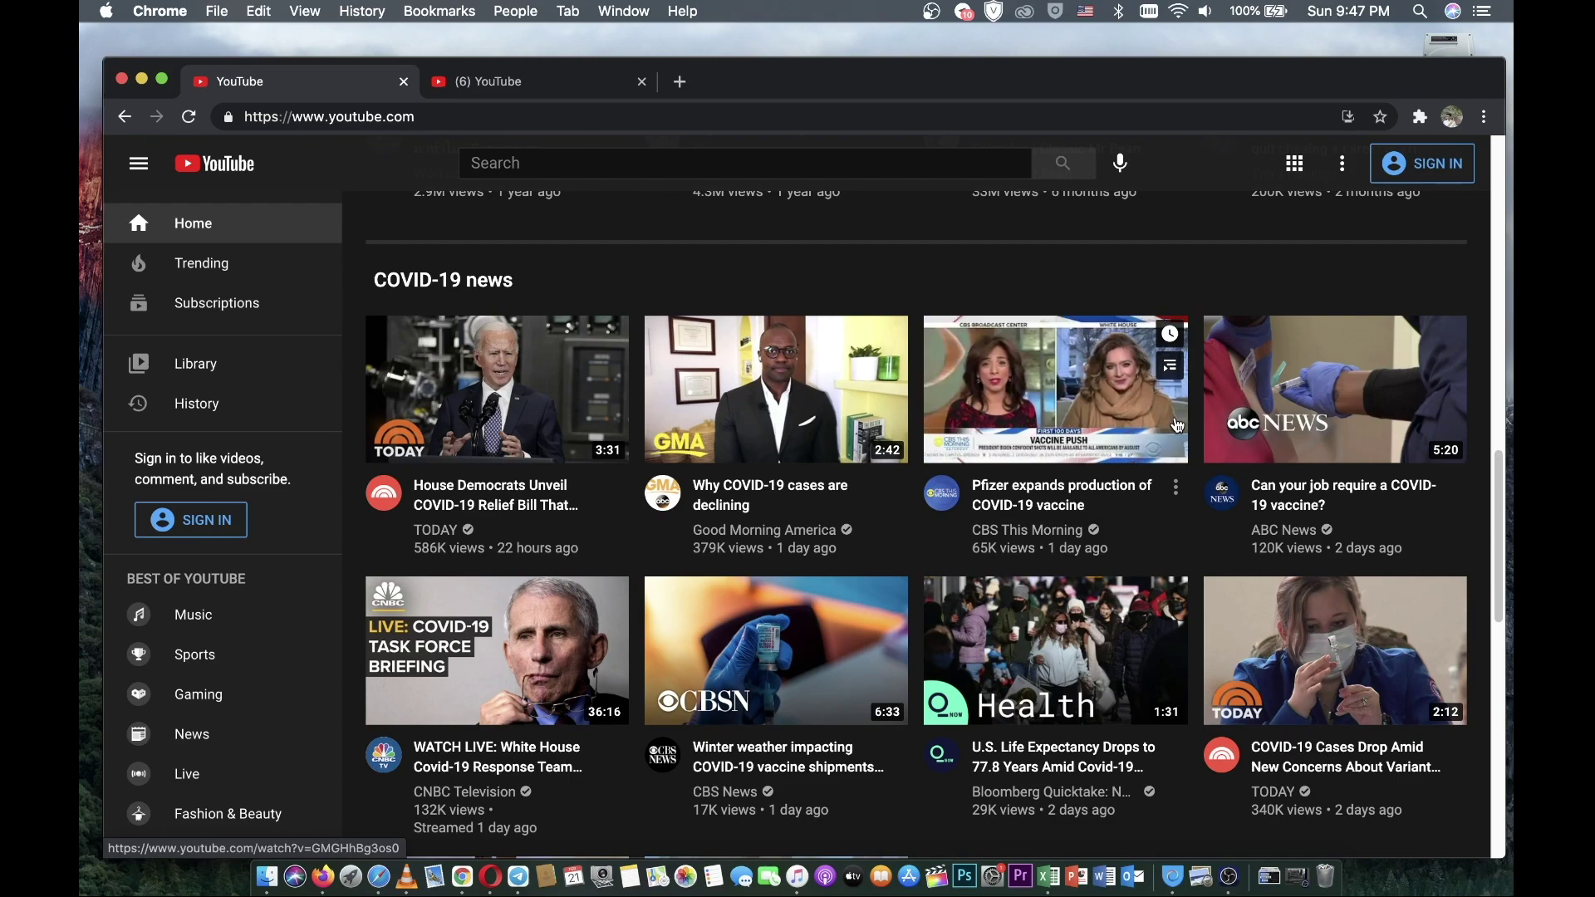
scroll(1176, 425, "down", 1)
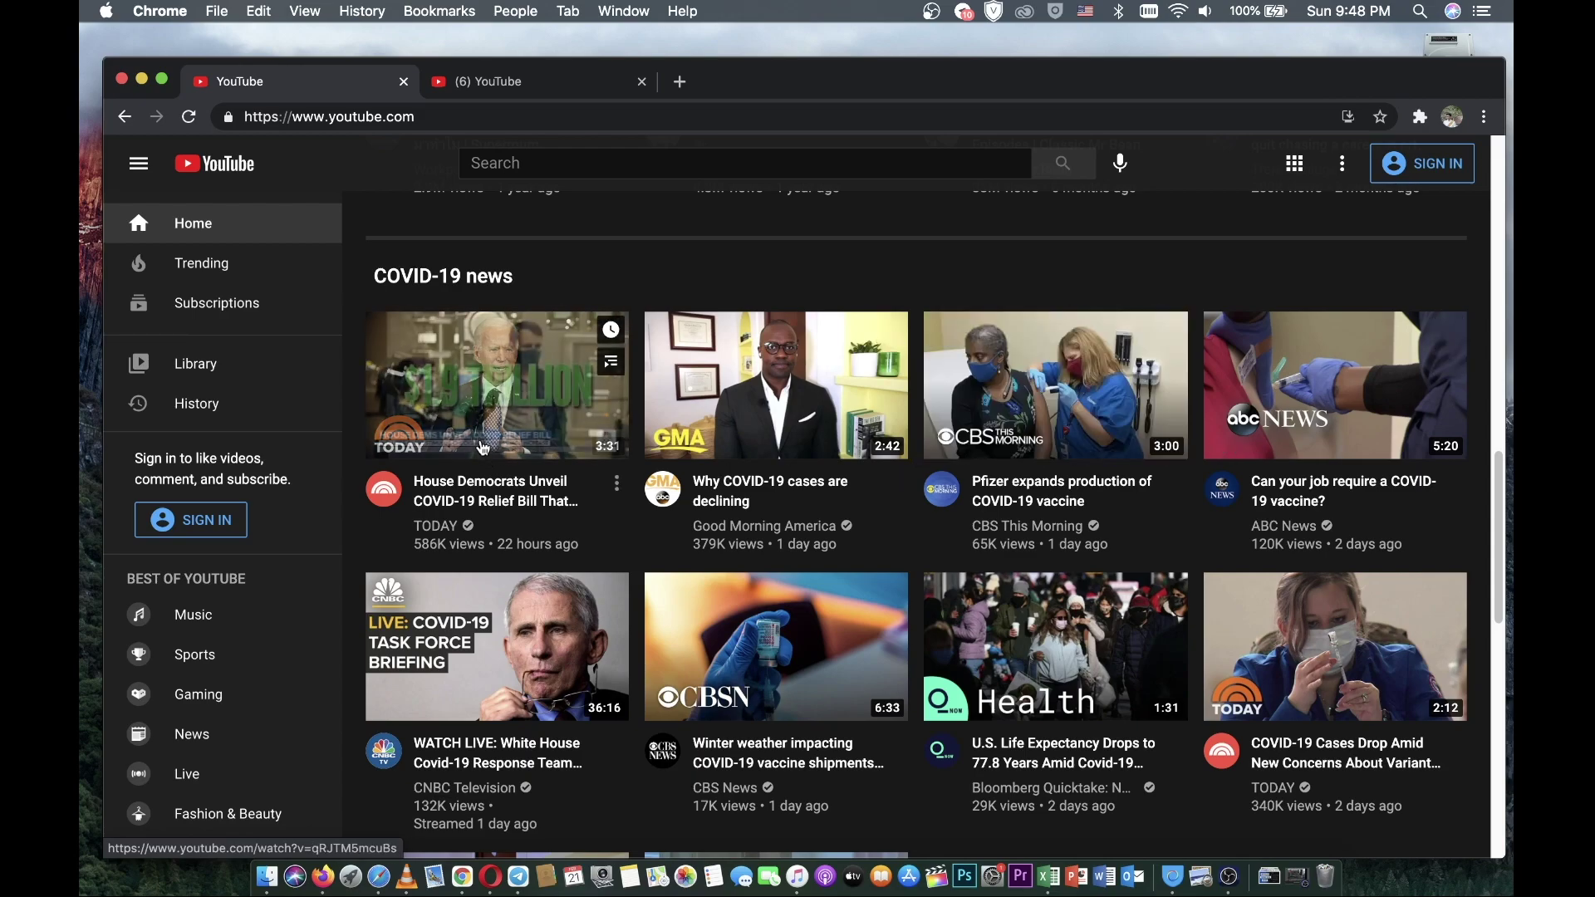
mouse_move(488, 81)
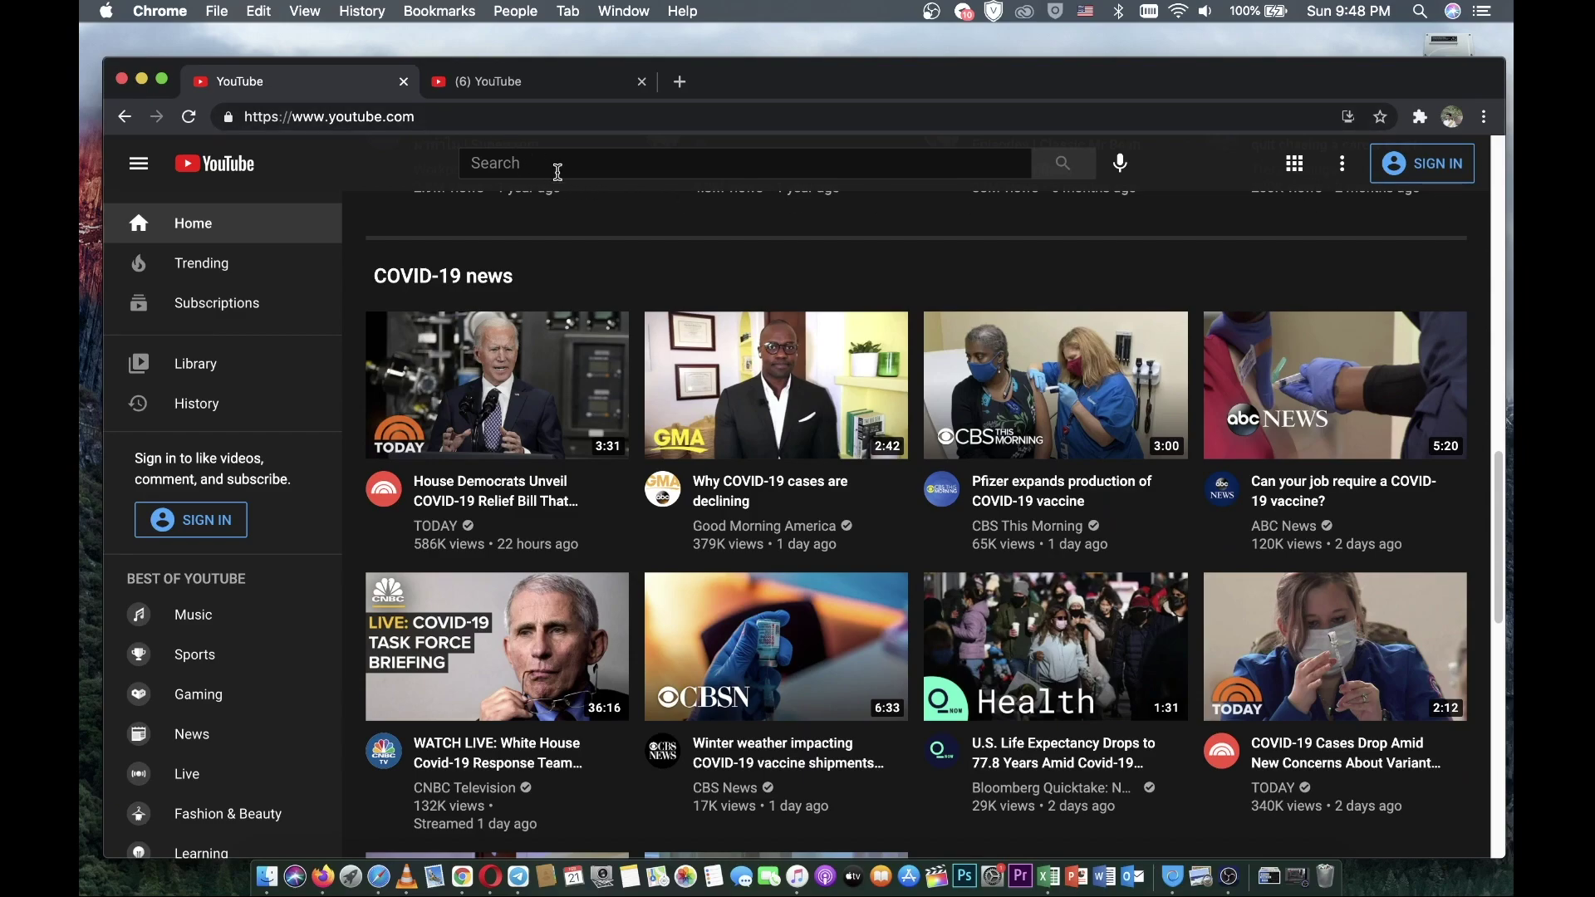
- In the signed-in tab, save the 'how to clear youtube watch history' video to Watch later
left_click(492, 85)
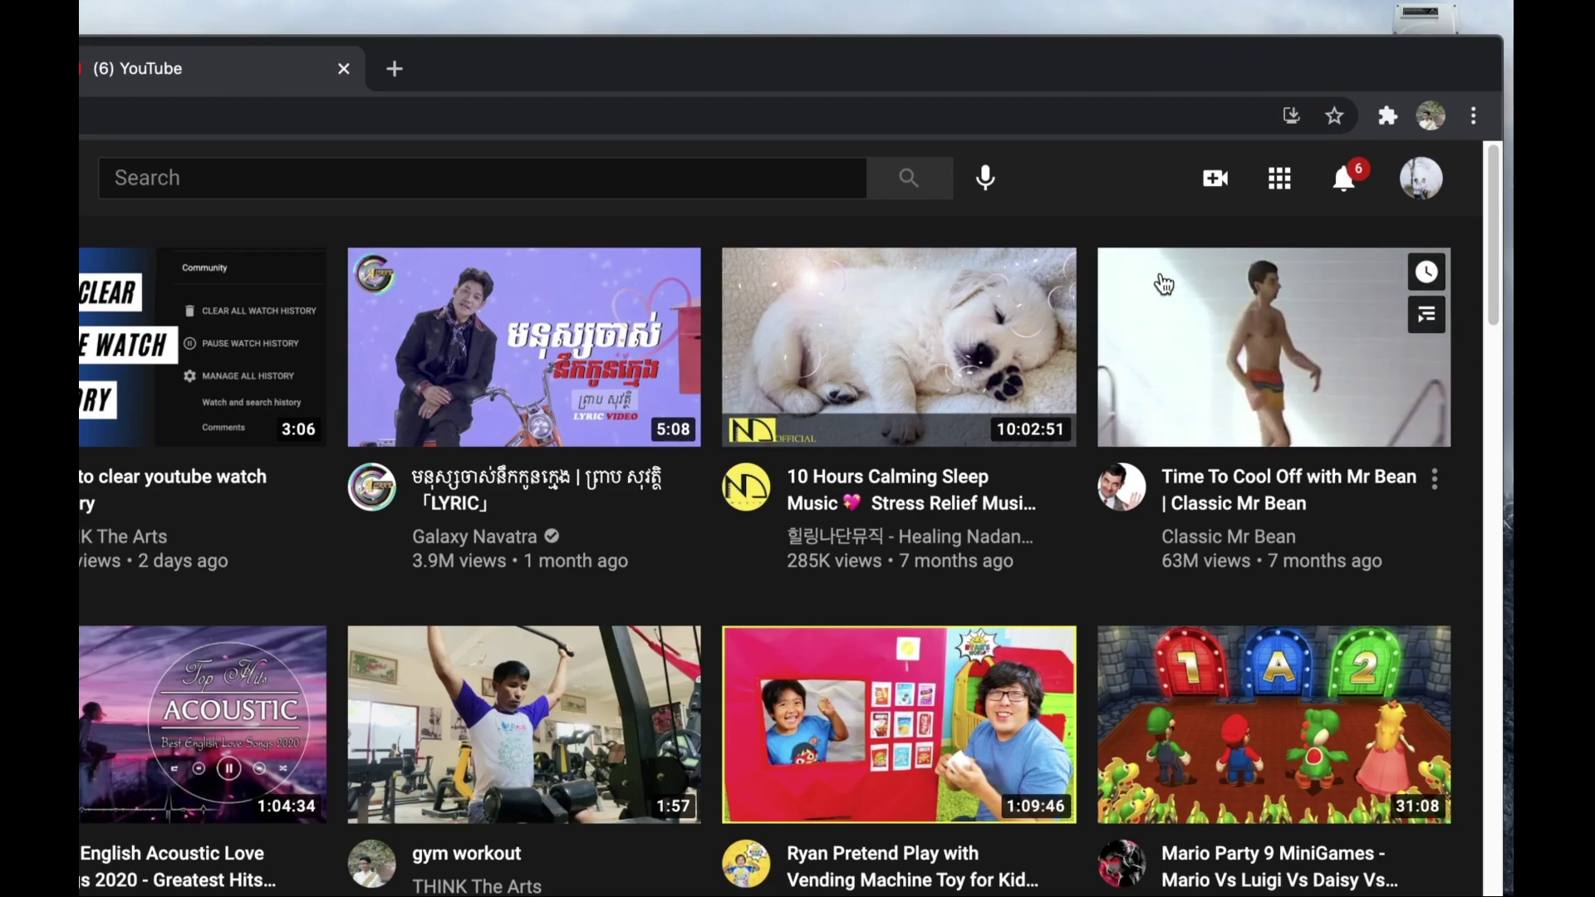
mouse_move(278, 334)
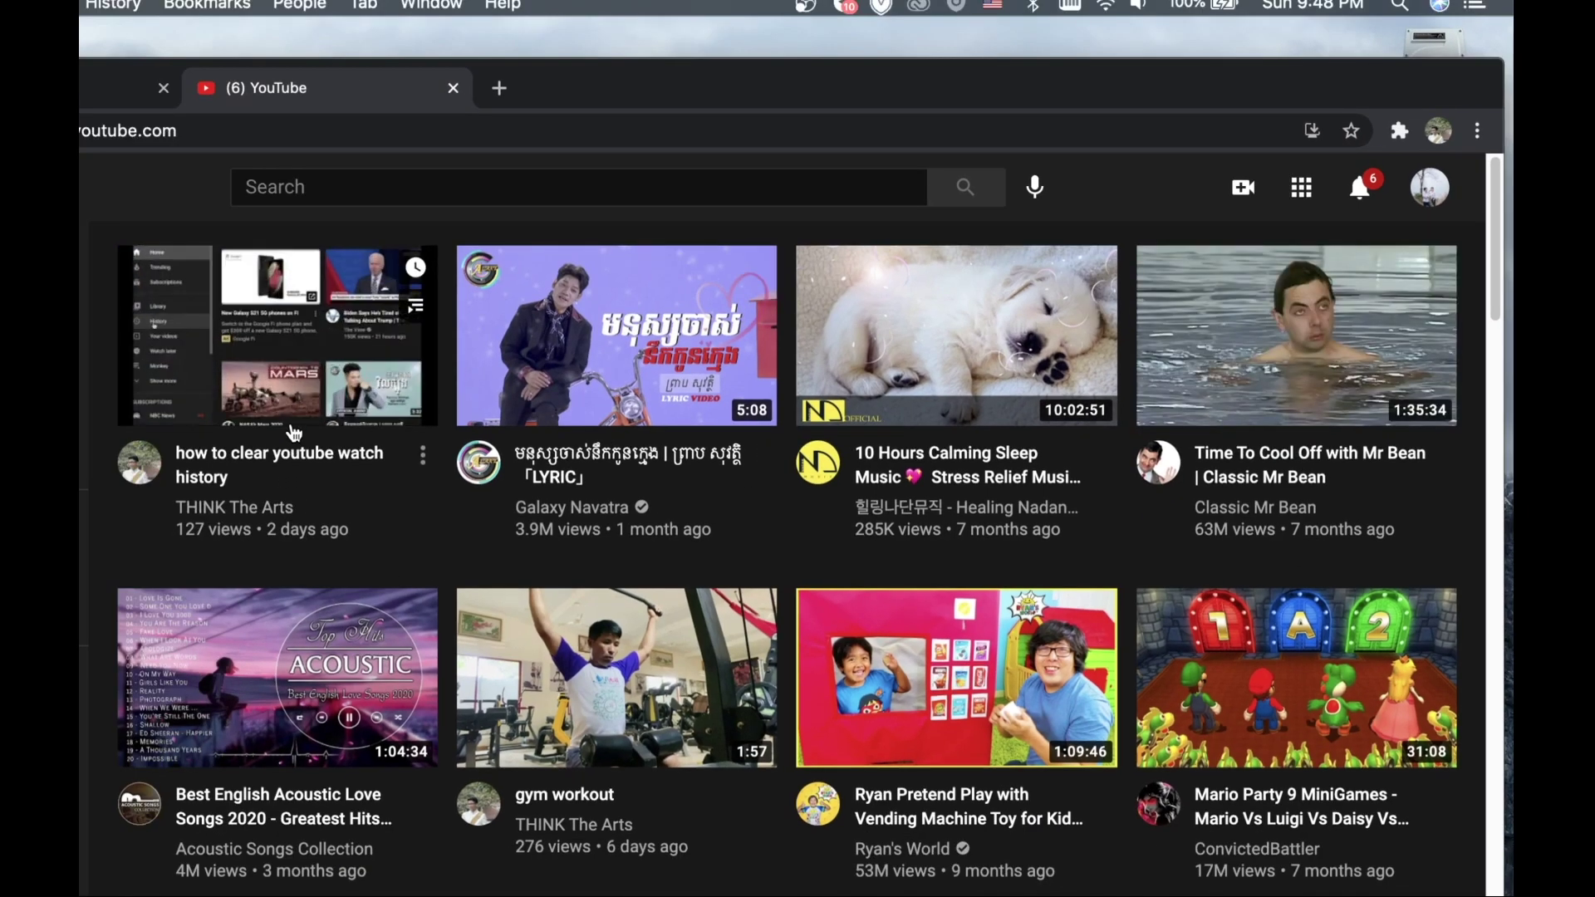
scroll(381, 464, "down", 1)
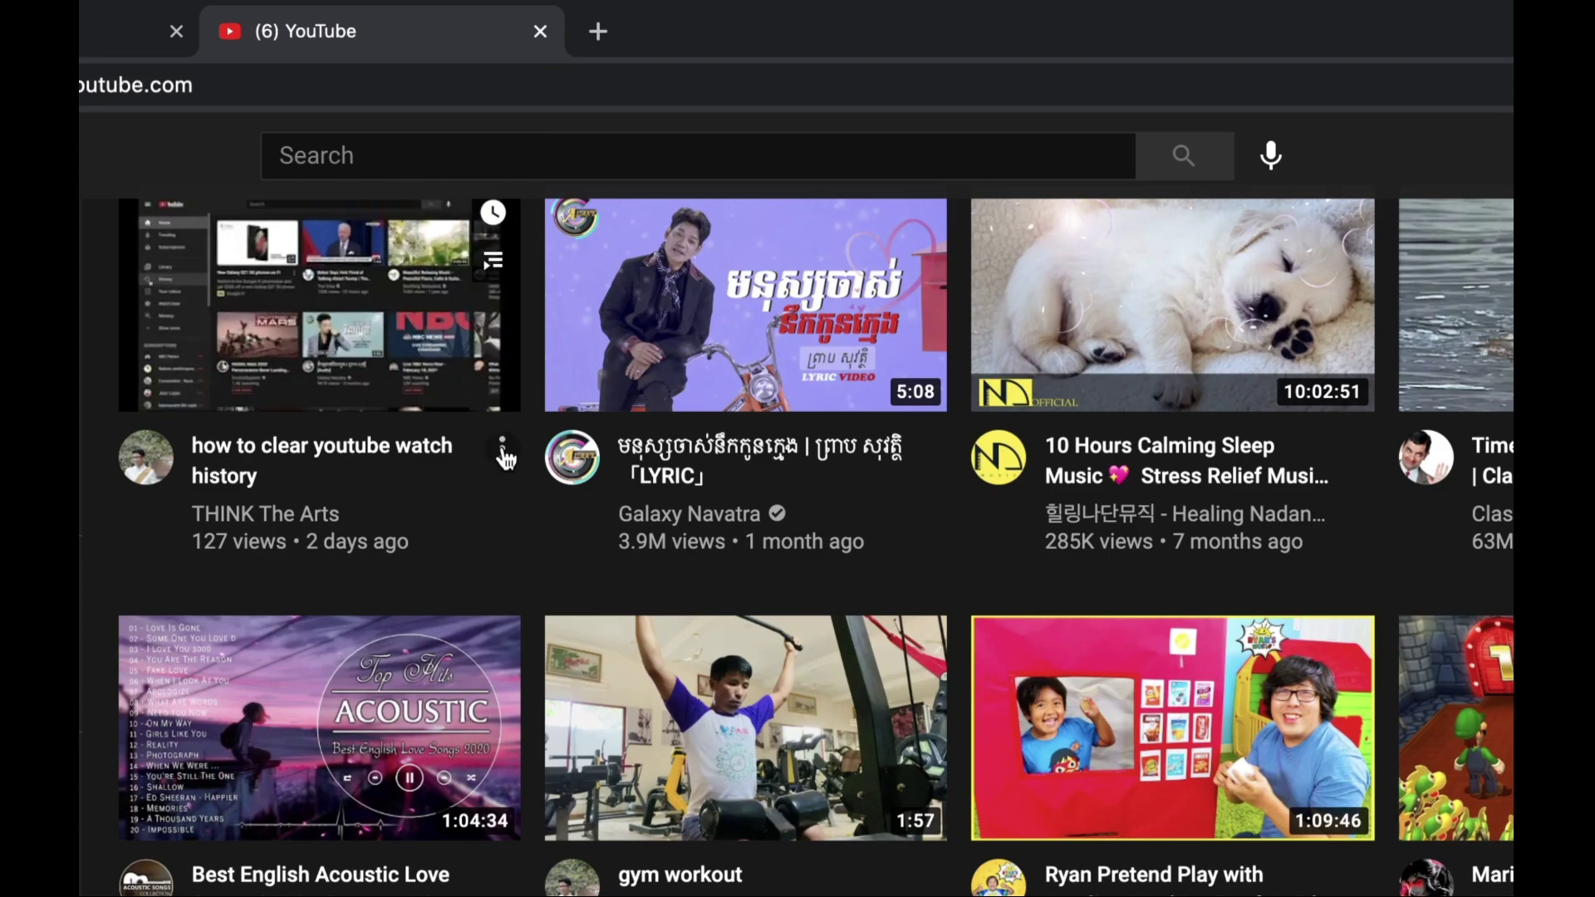
left_click(503, 454)
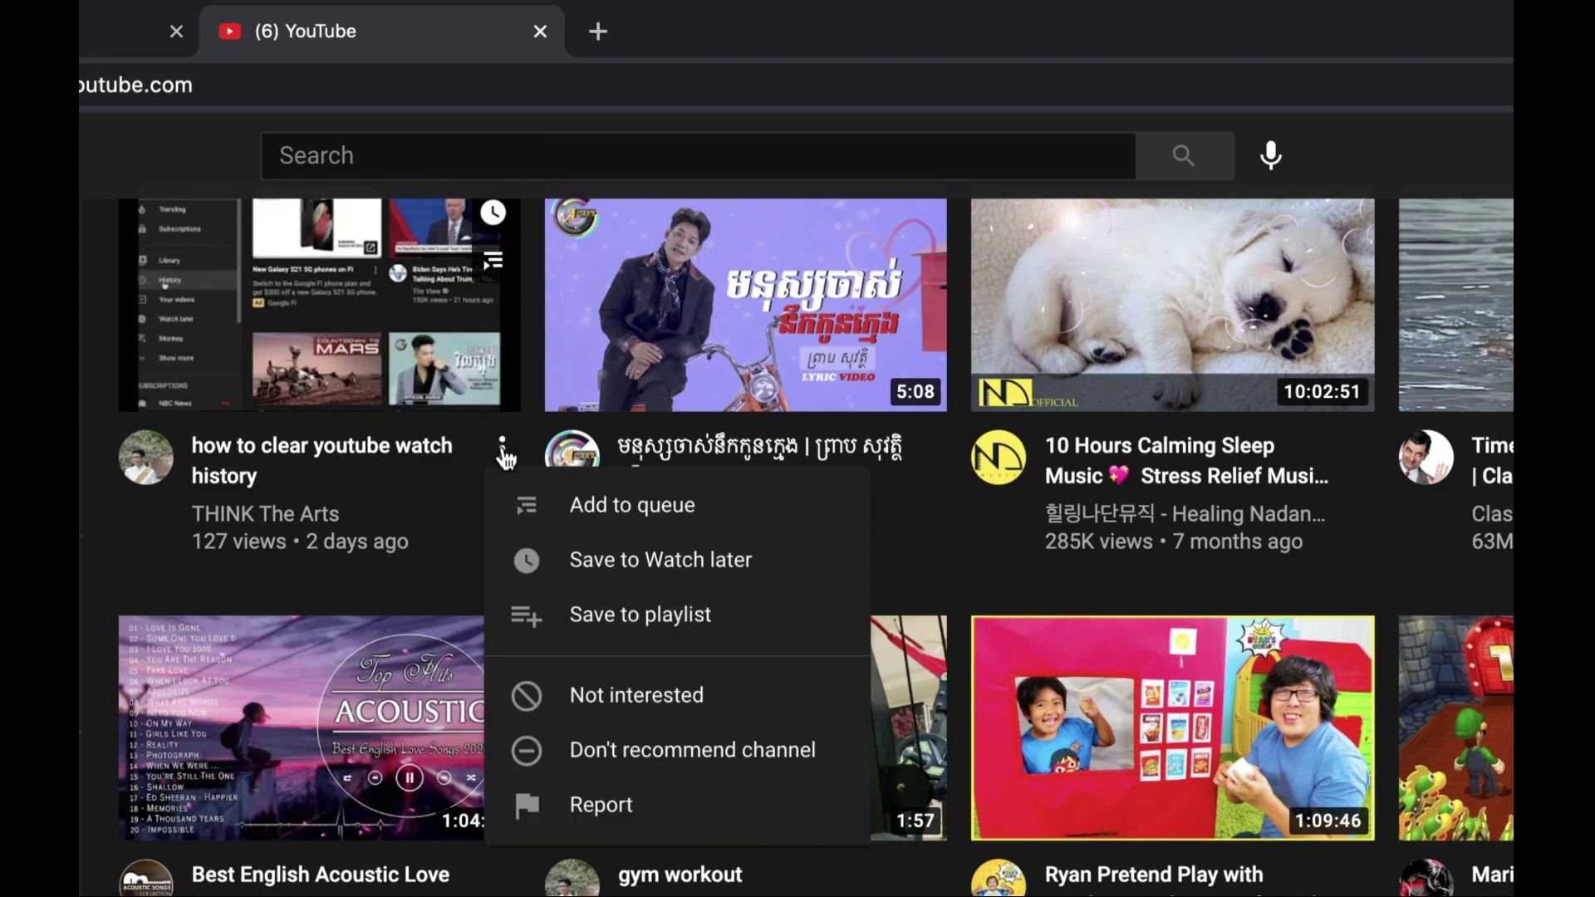
left_click(656, 568)
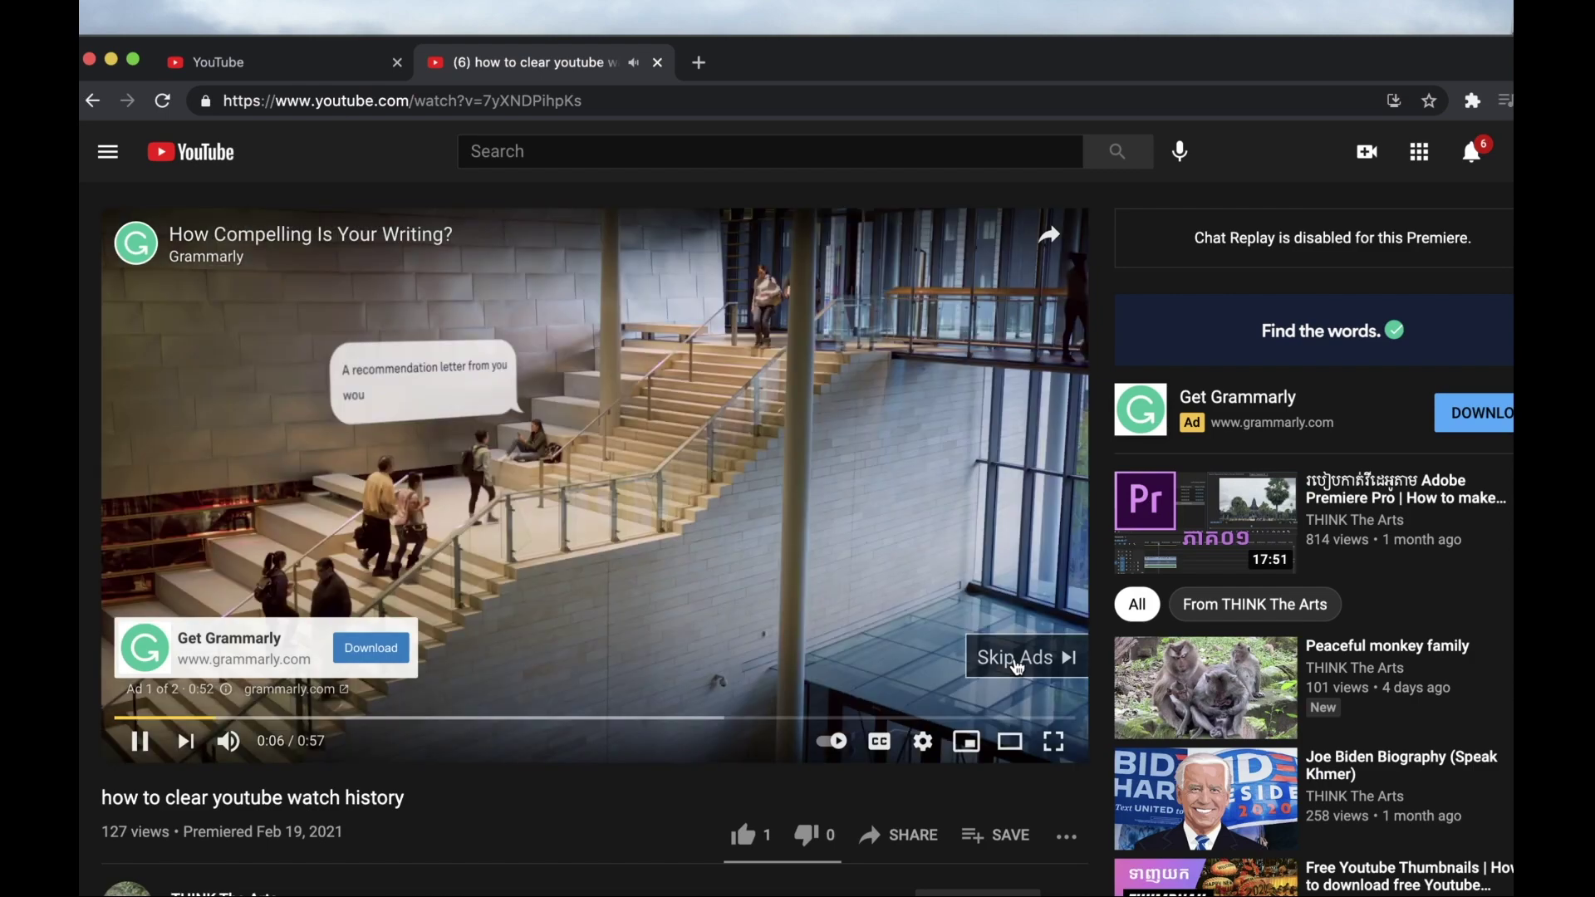
- Skip the pre-roll ad, then confirm via the Save dialog that the tutorial is in Watch later
left_click(1017, 660)
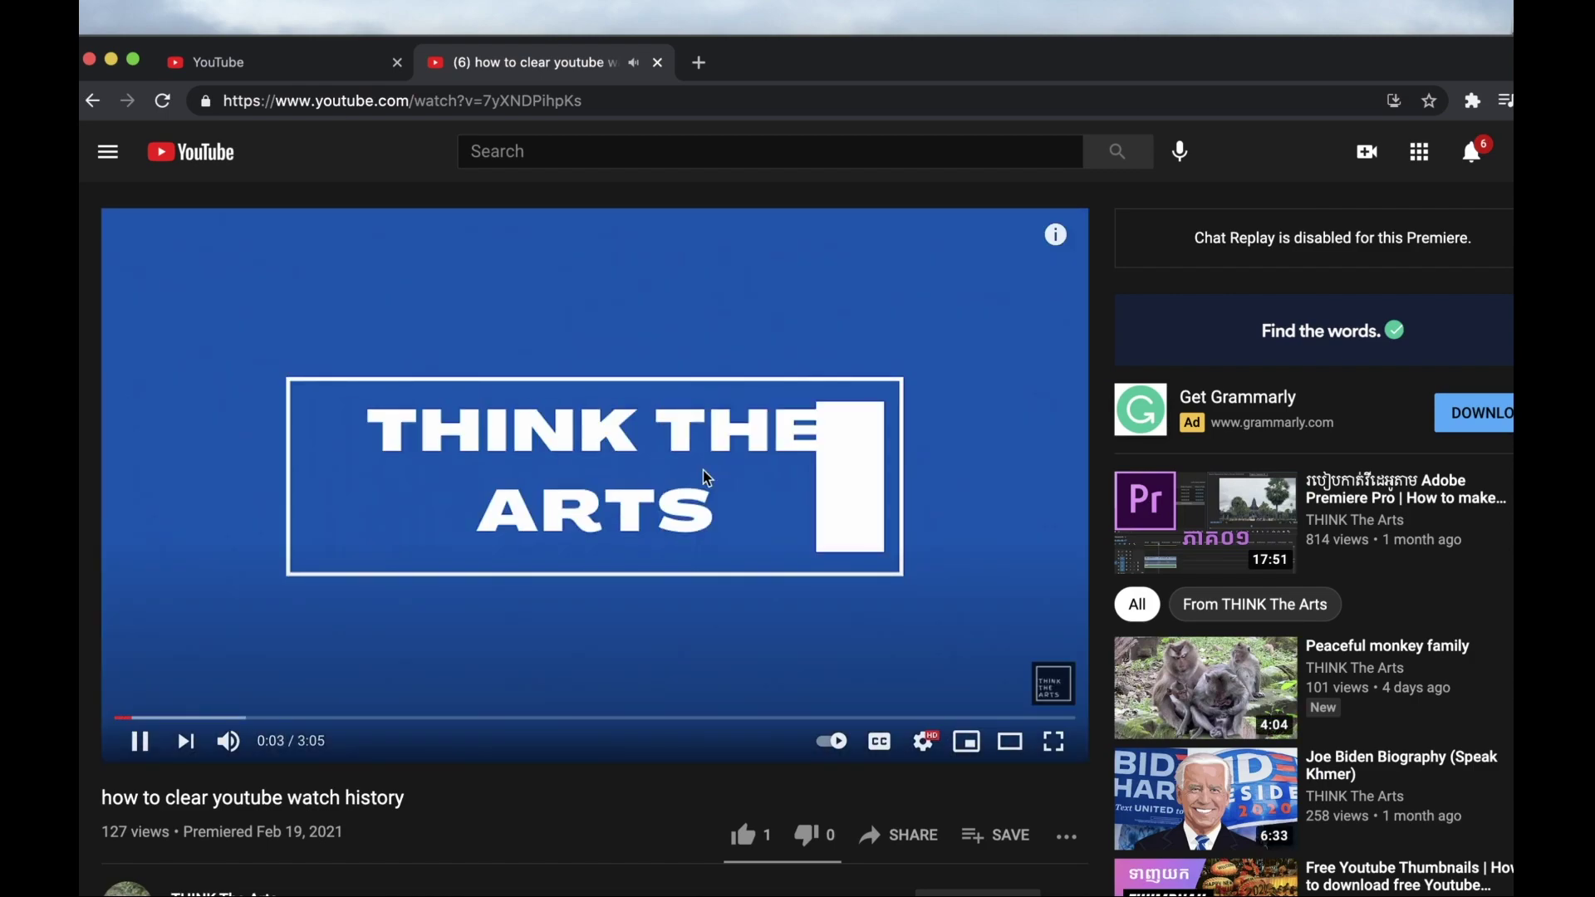
scroll(704, 474, "down", 1)
scroll(1015, 830, "down", 1)
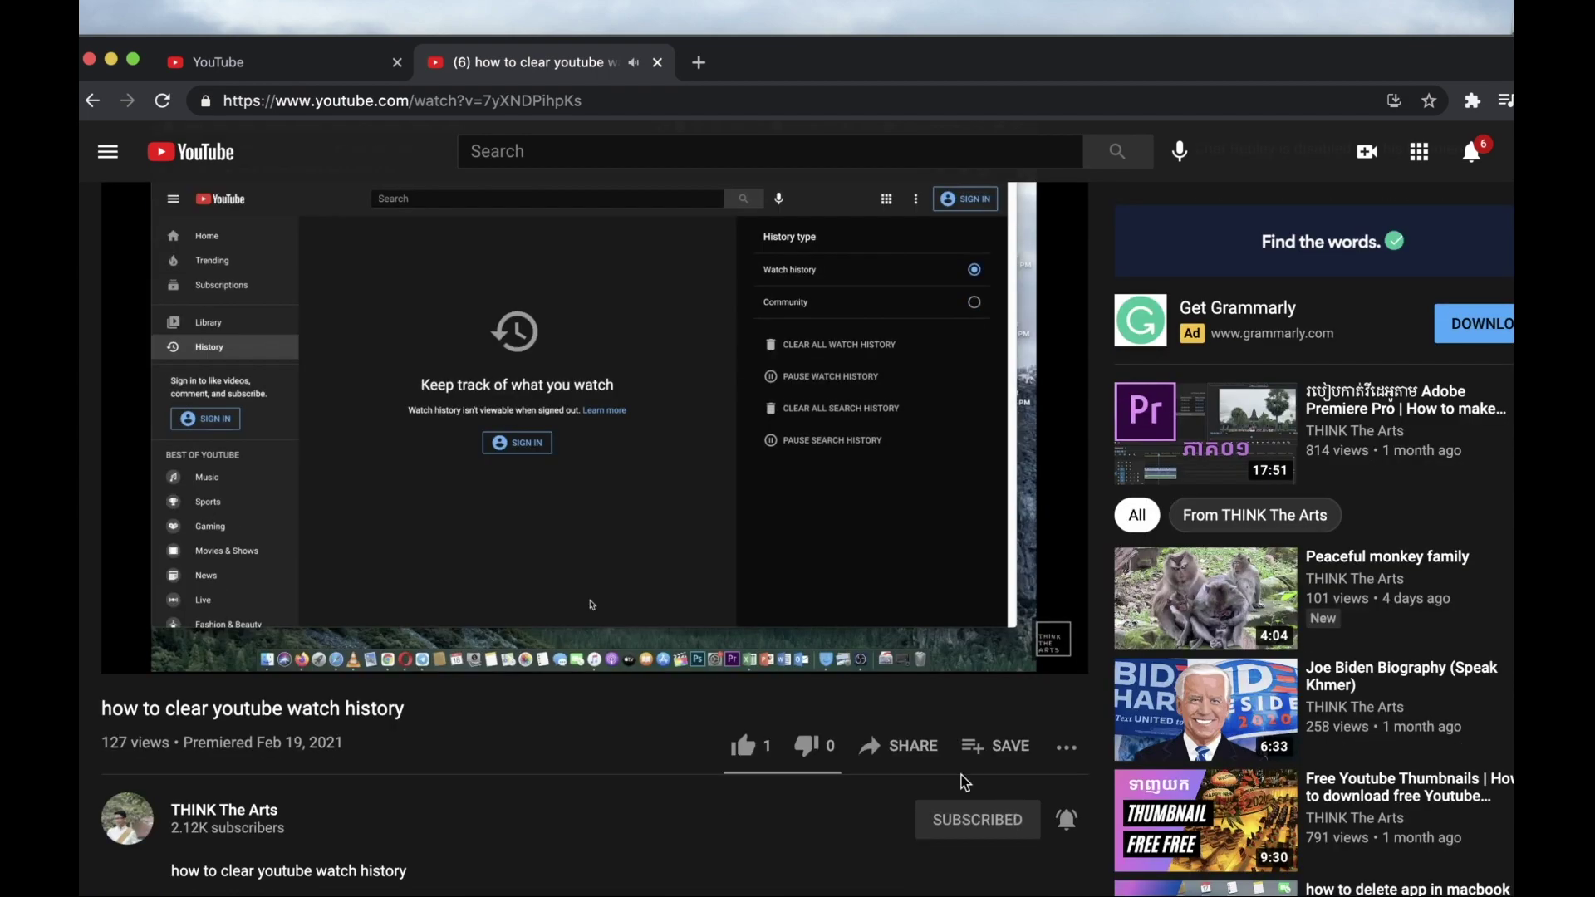
scroll(1033, 686, "down", 3)
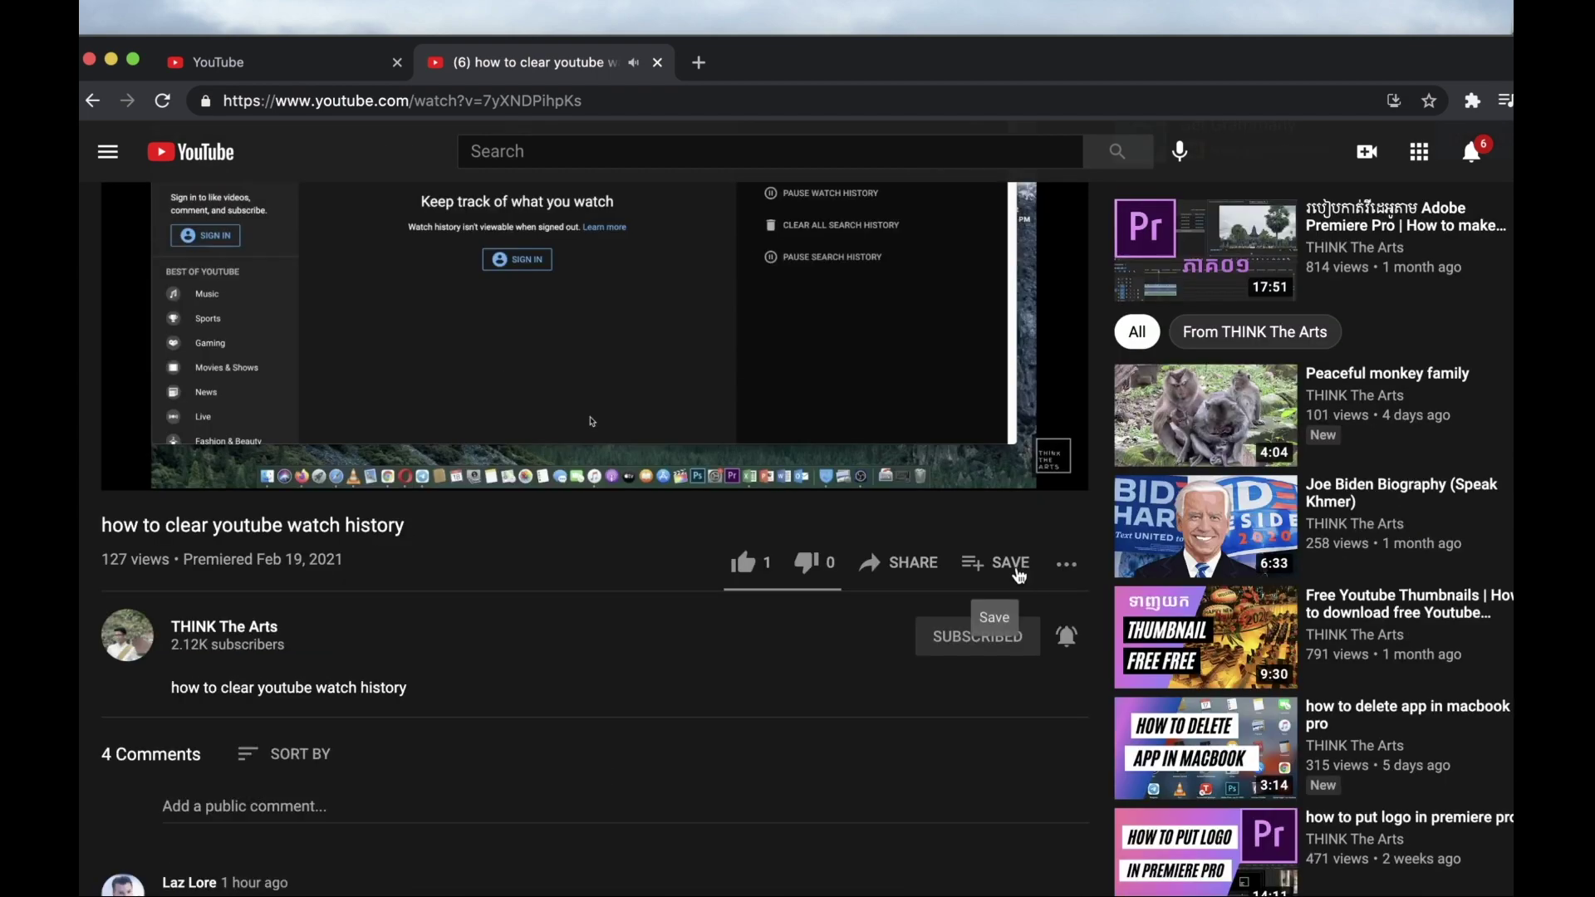
scroll(830, 358, "up", 3)
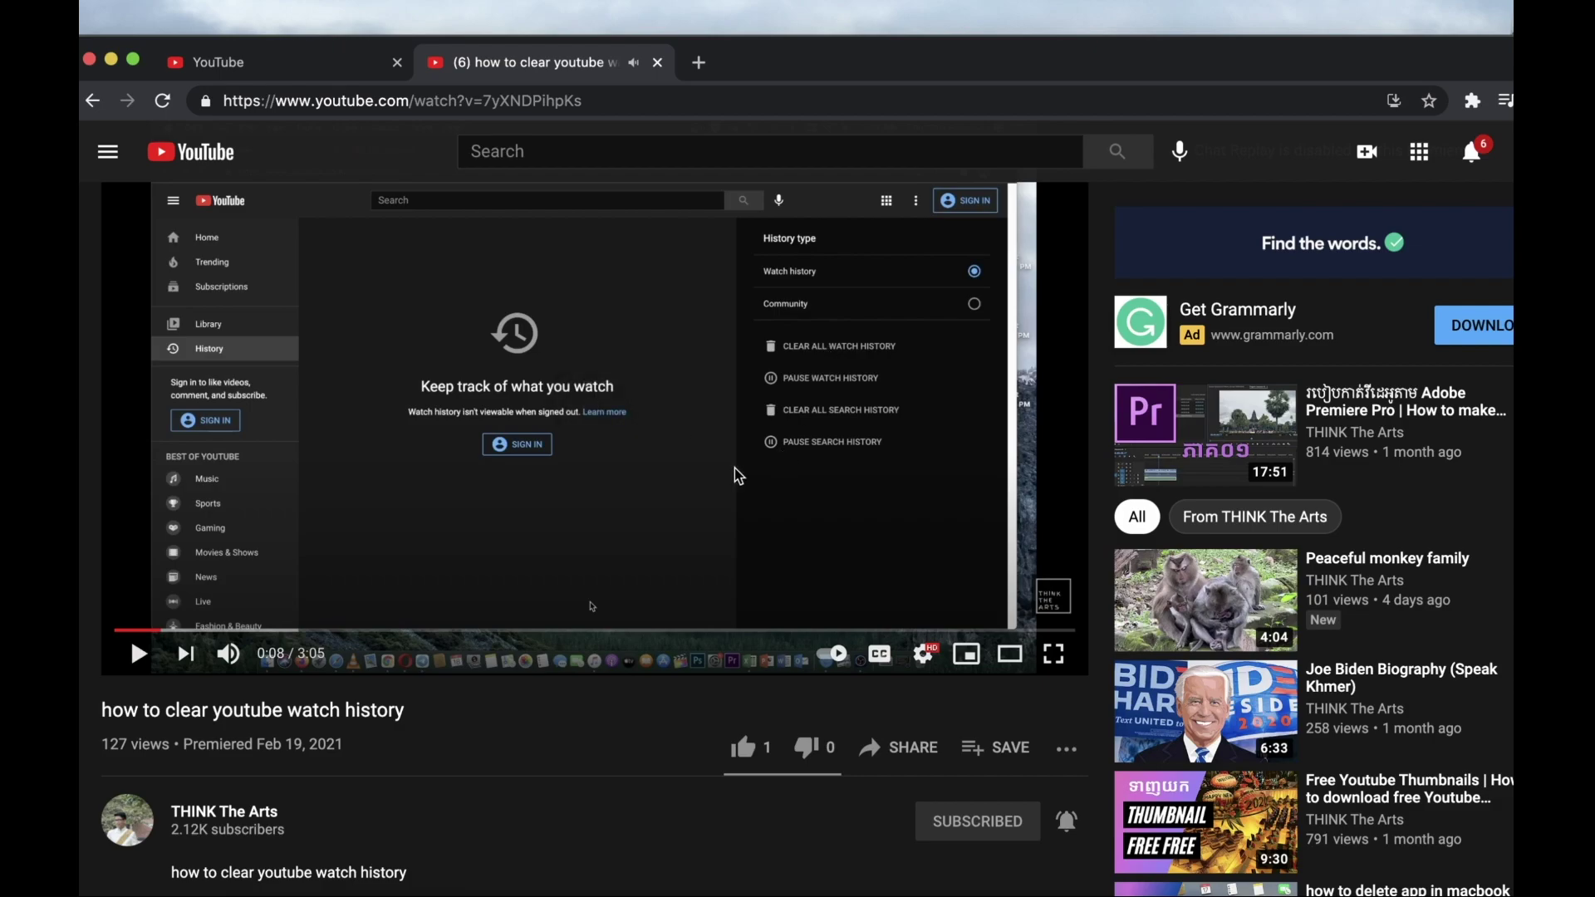
scroll(849, 644, "down", 1)
scroll(984, 698, "down", 2)
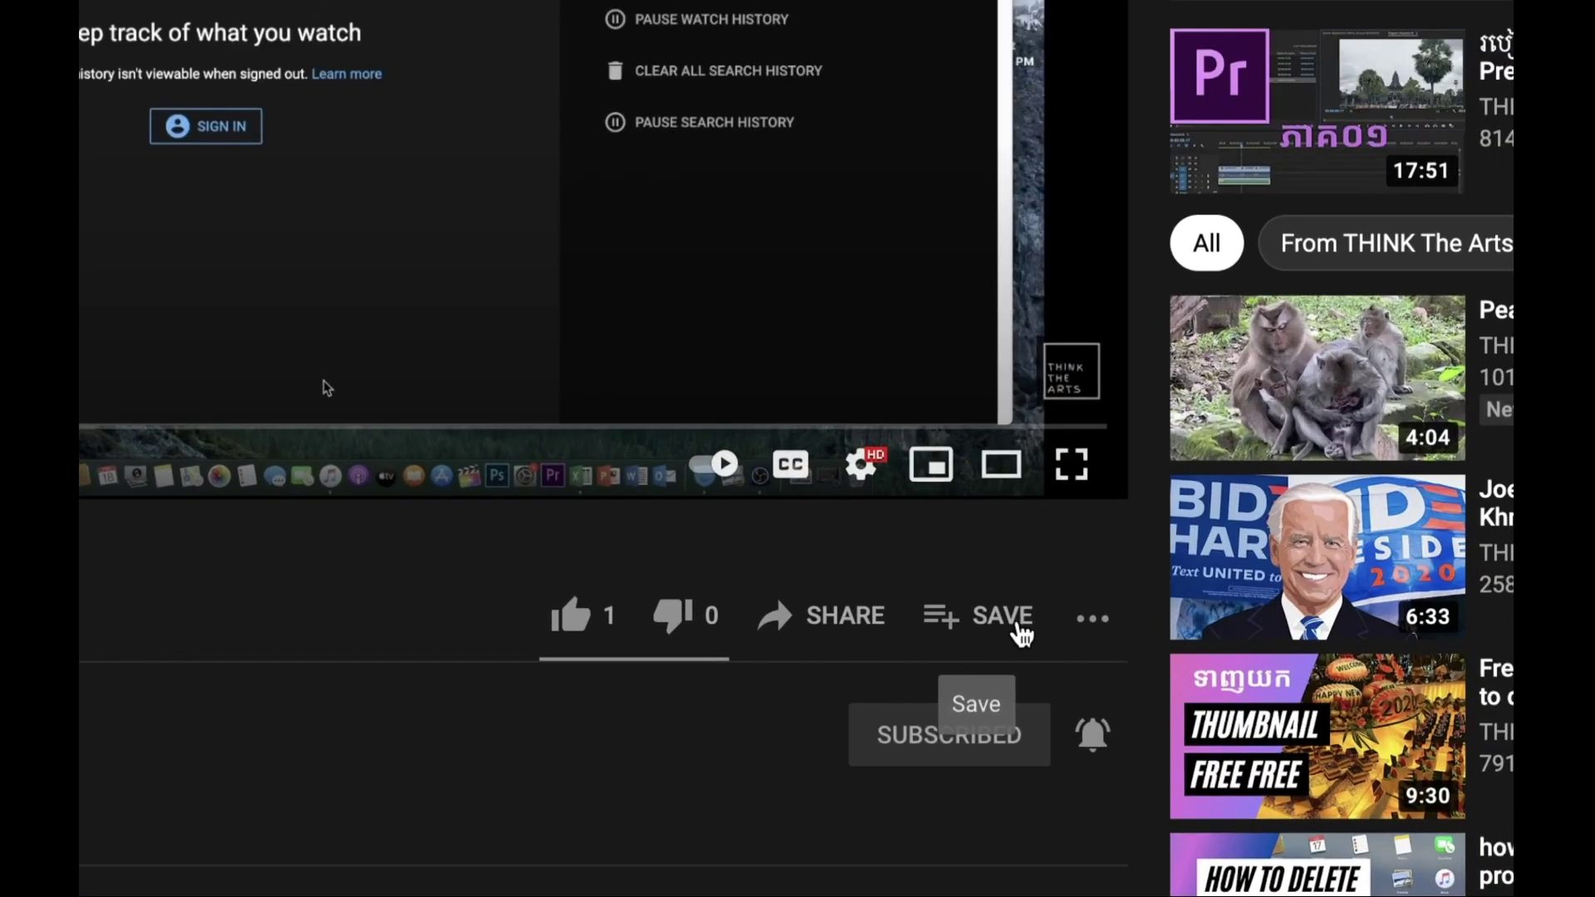
left_click(1004, 618)
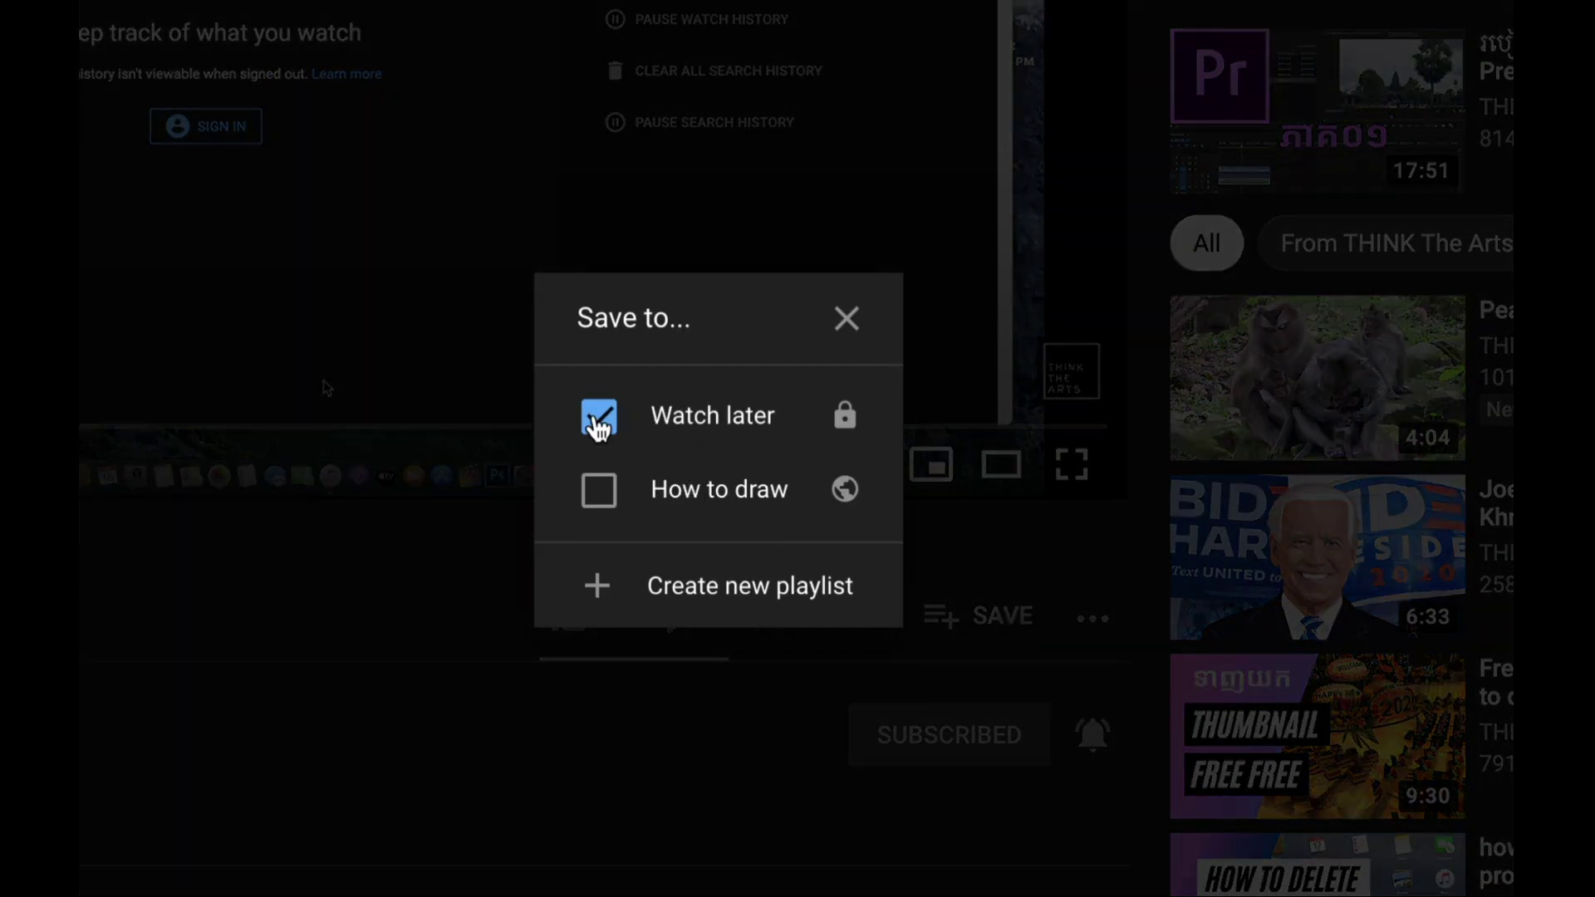
left_click(598, 421)
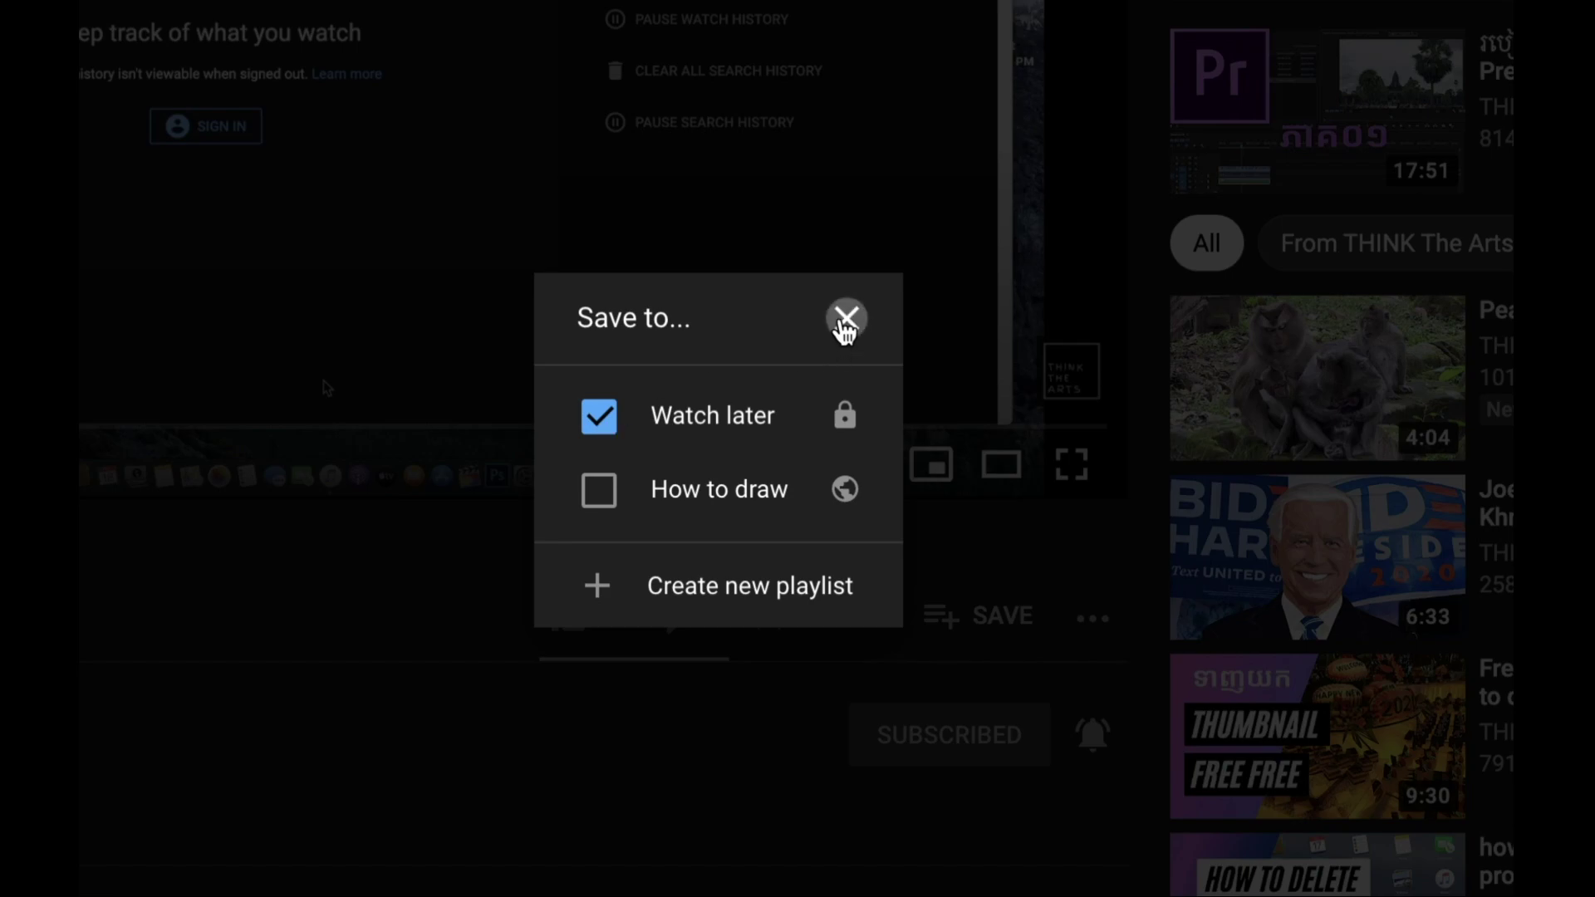
left_click(845, 321)
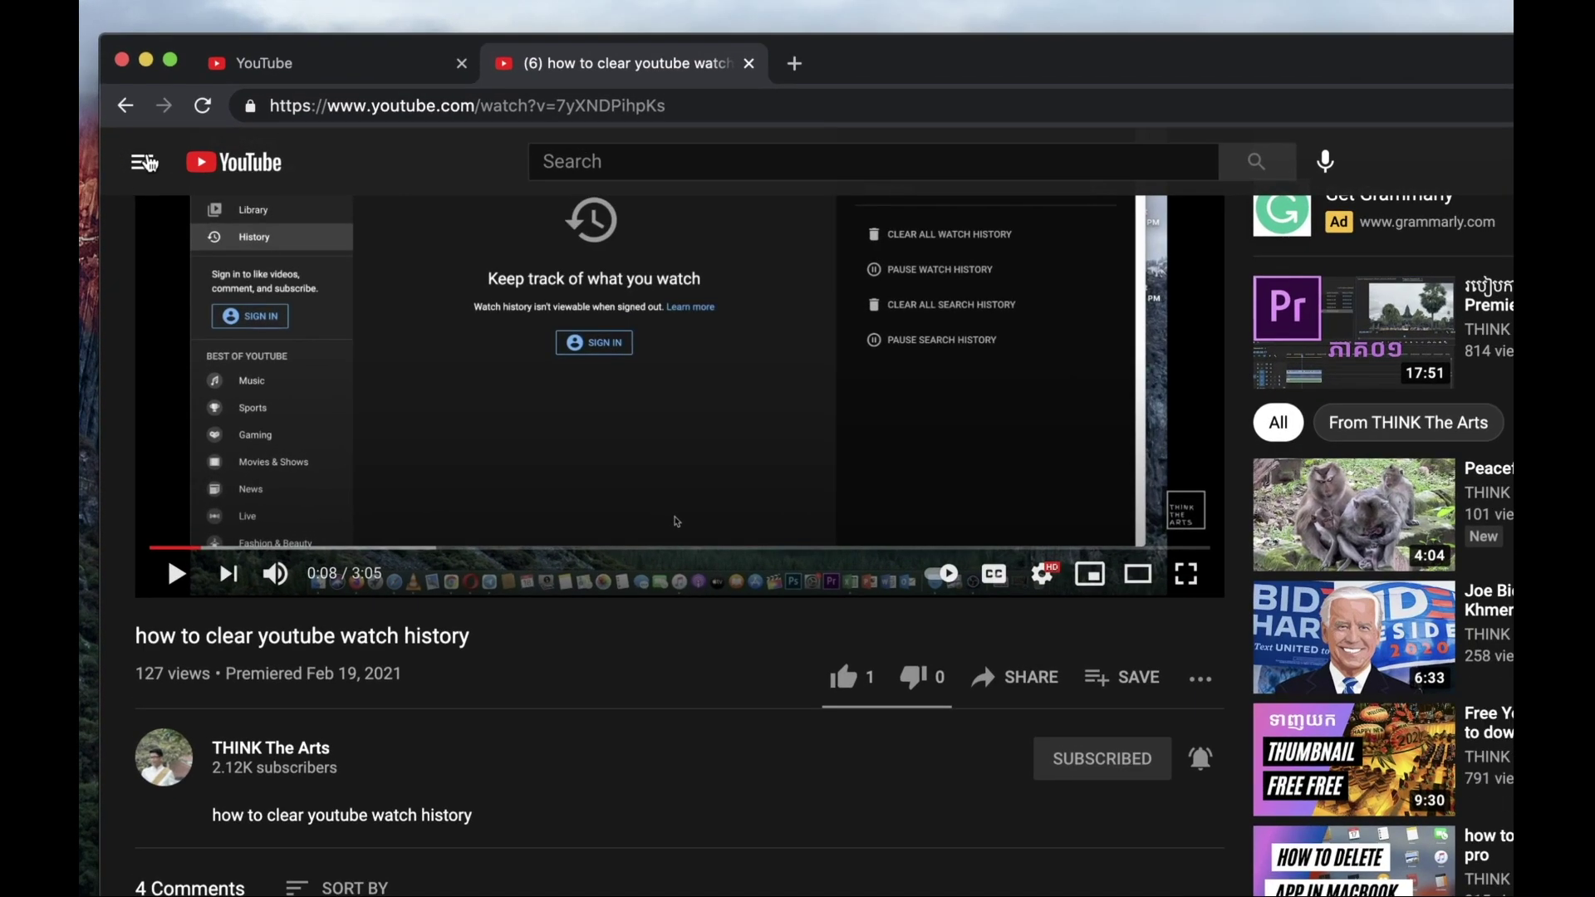
- Reach the Watch later playlist from the guide sidebar and play 'How to draw a traditional football'
left_click(130, 164)
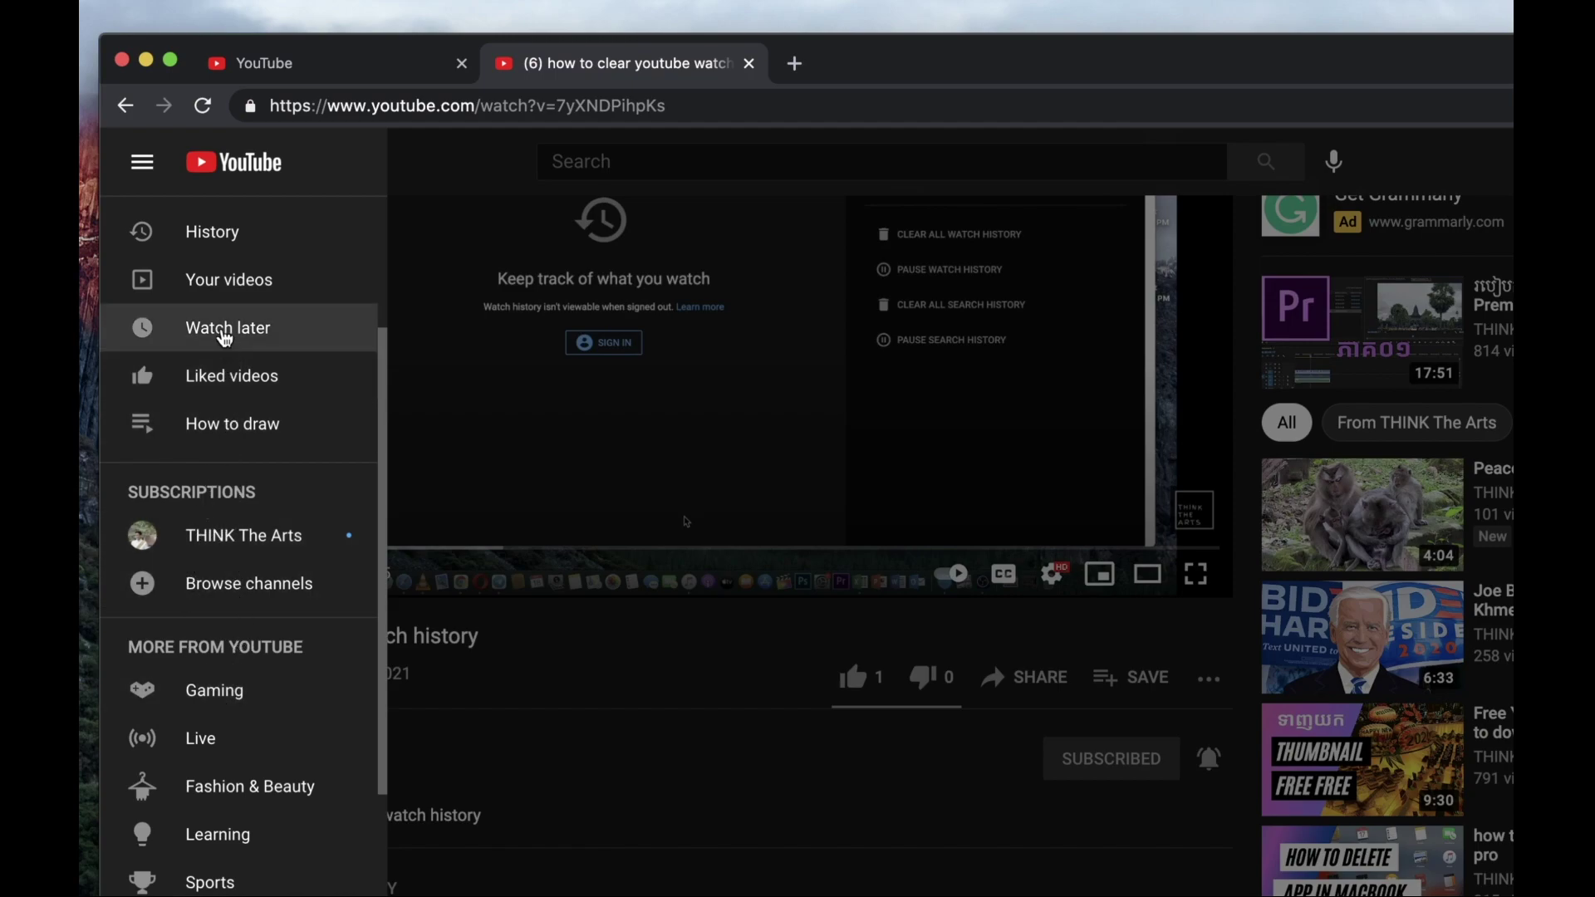
left_click(224, 326)
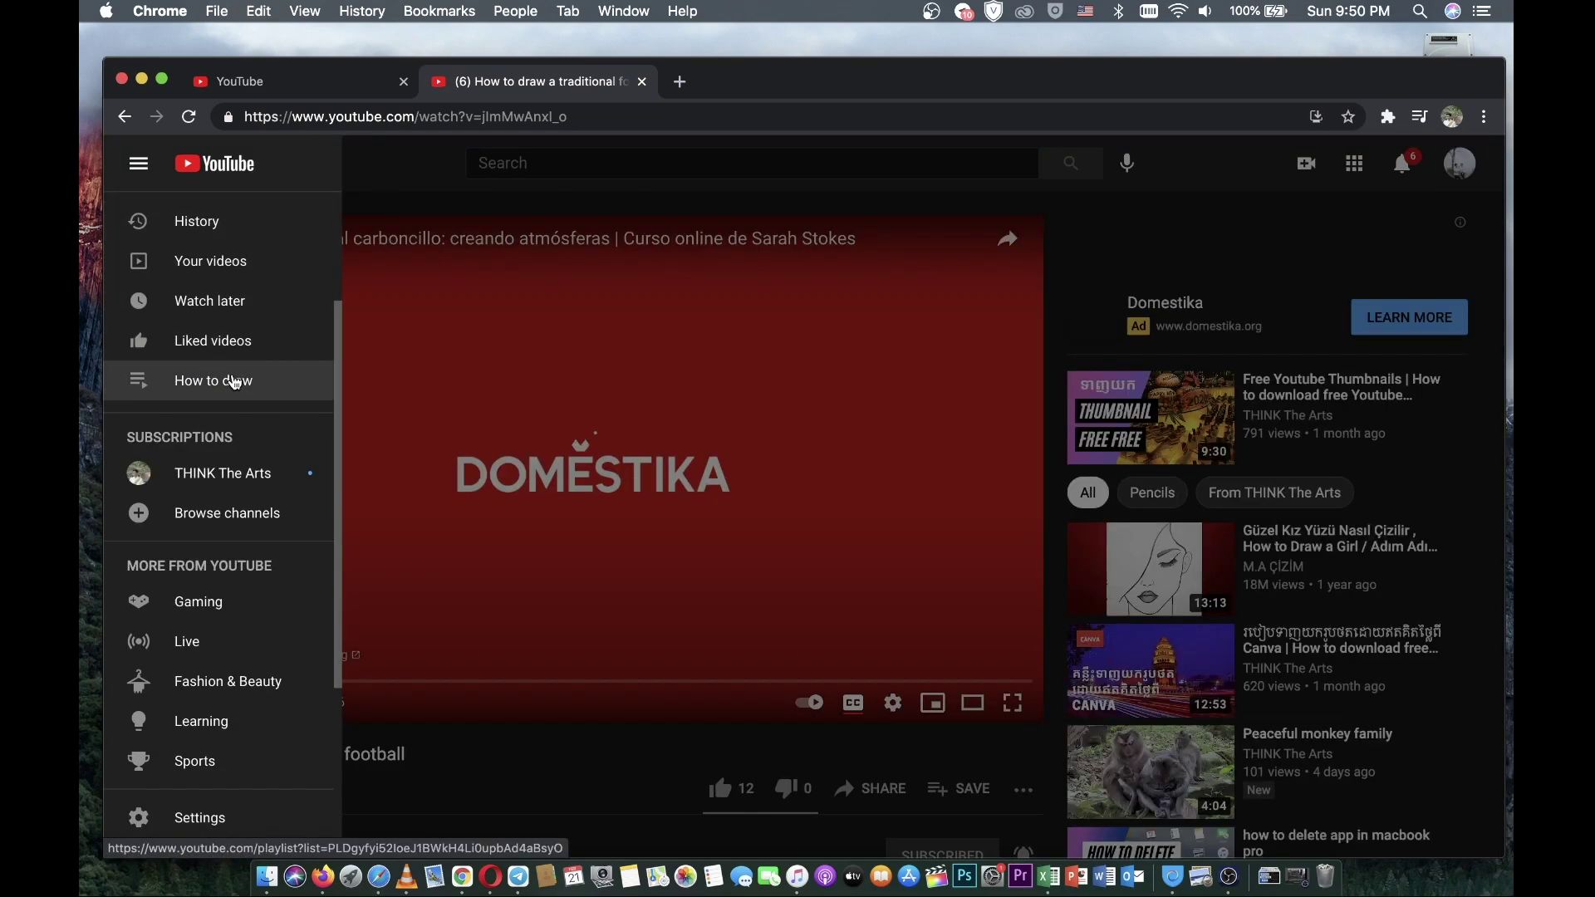
scroll(231, 320, "up", 3)
left_click(640, 428)
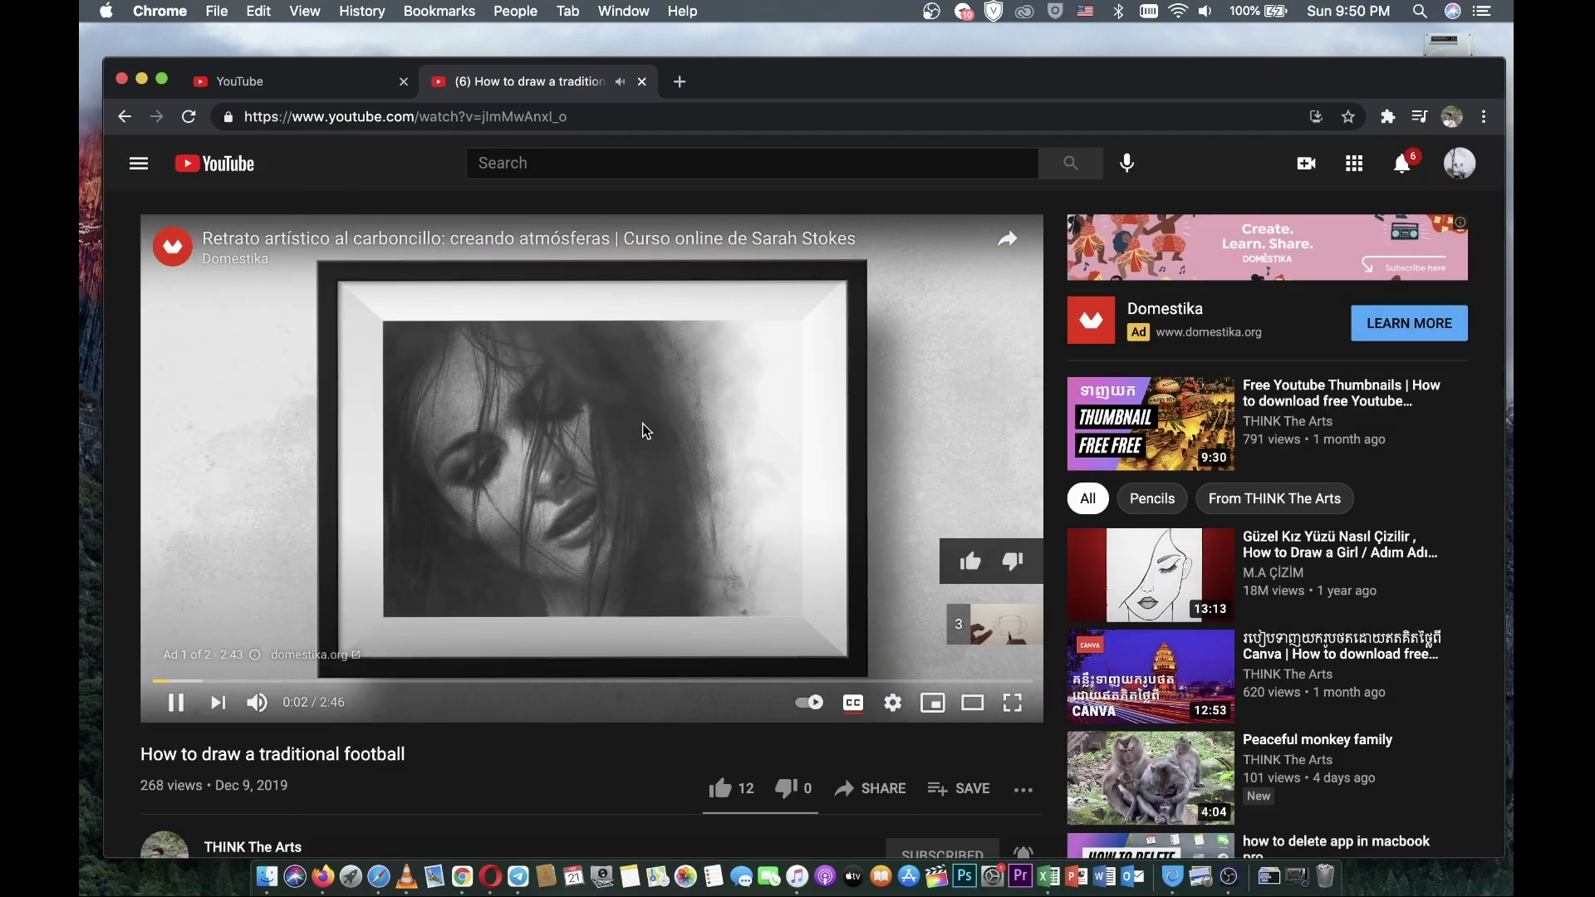
left_click(138, 163)
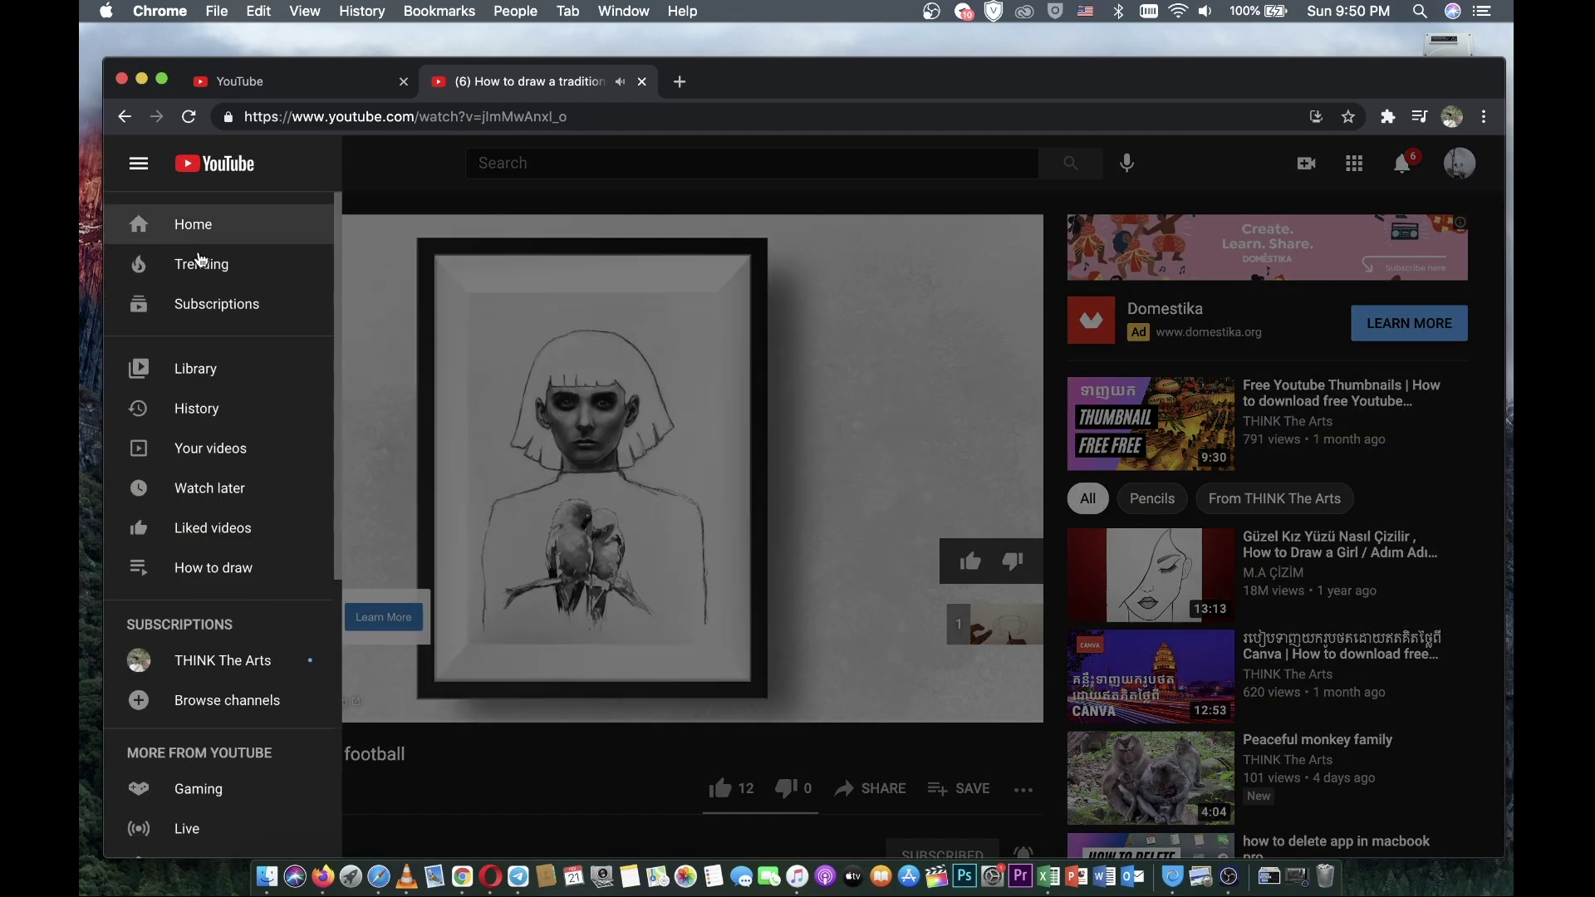
- From the home feed, save the TODAY House Democrats COVID-19 relief bill video to Watch later
left_click(202, 222)
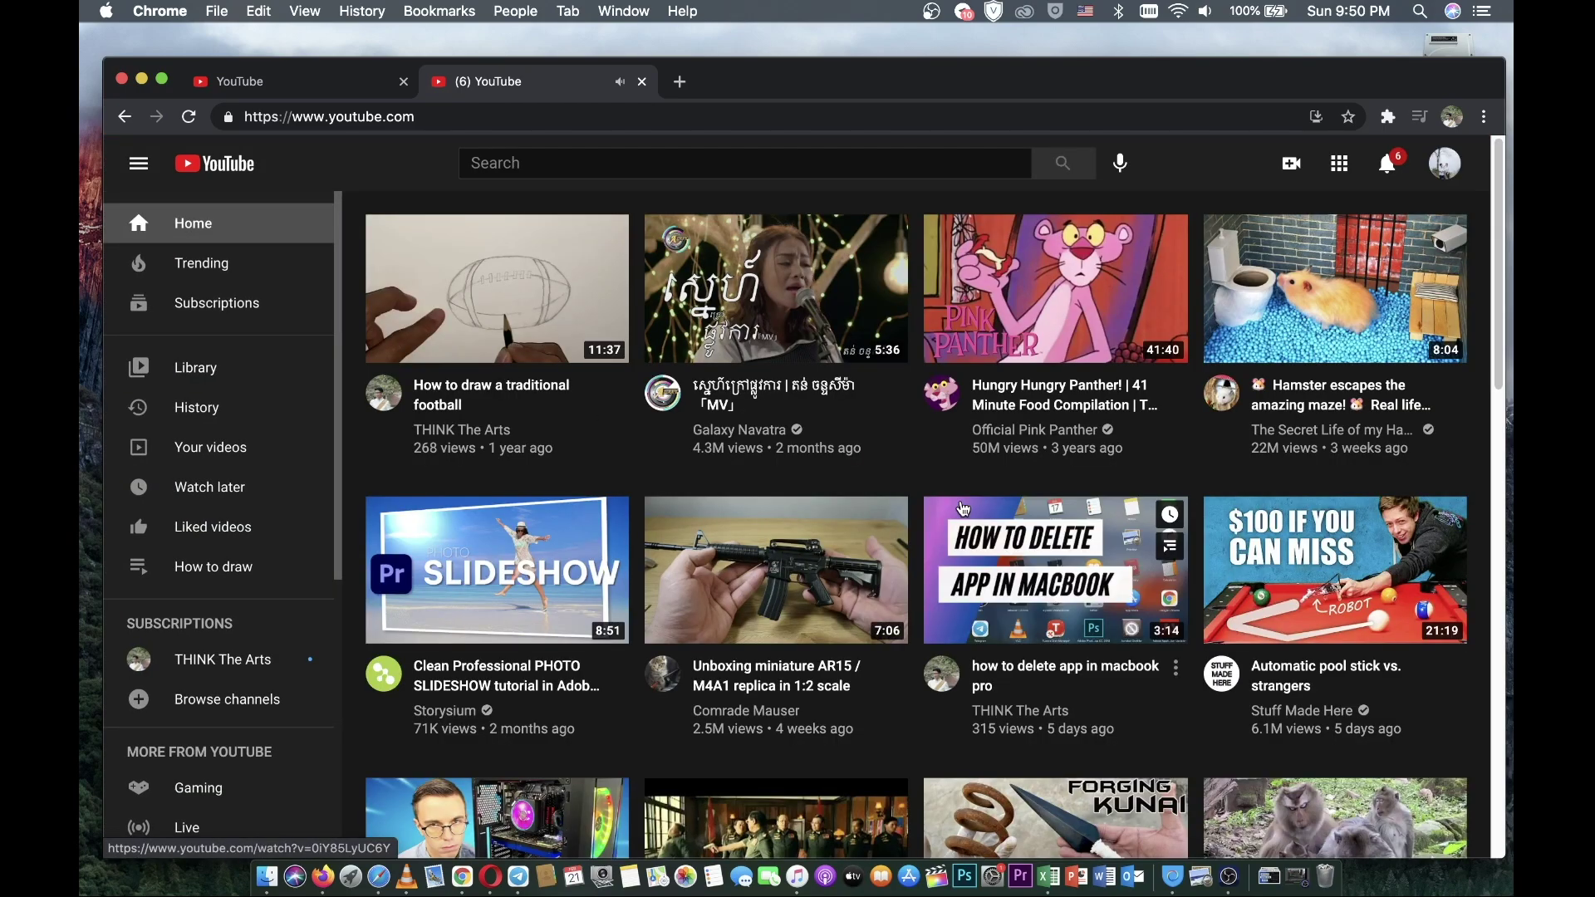
scroll(929, 548, "down", 2)
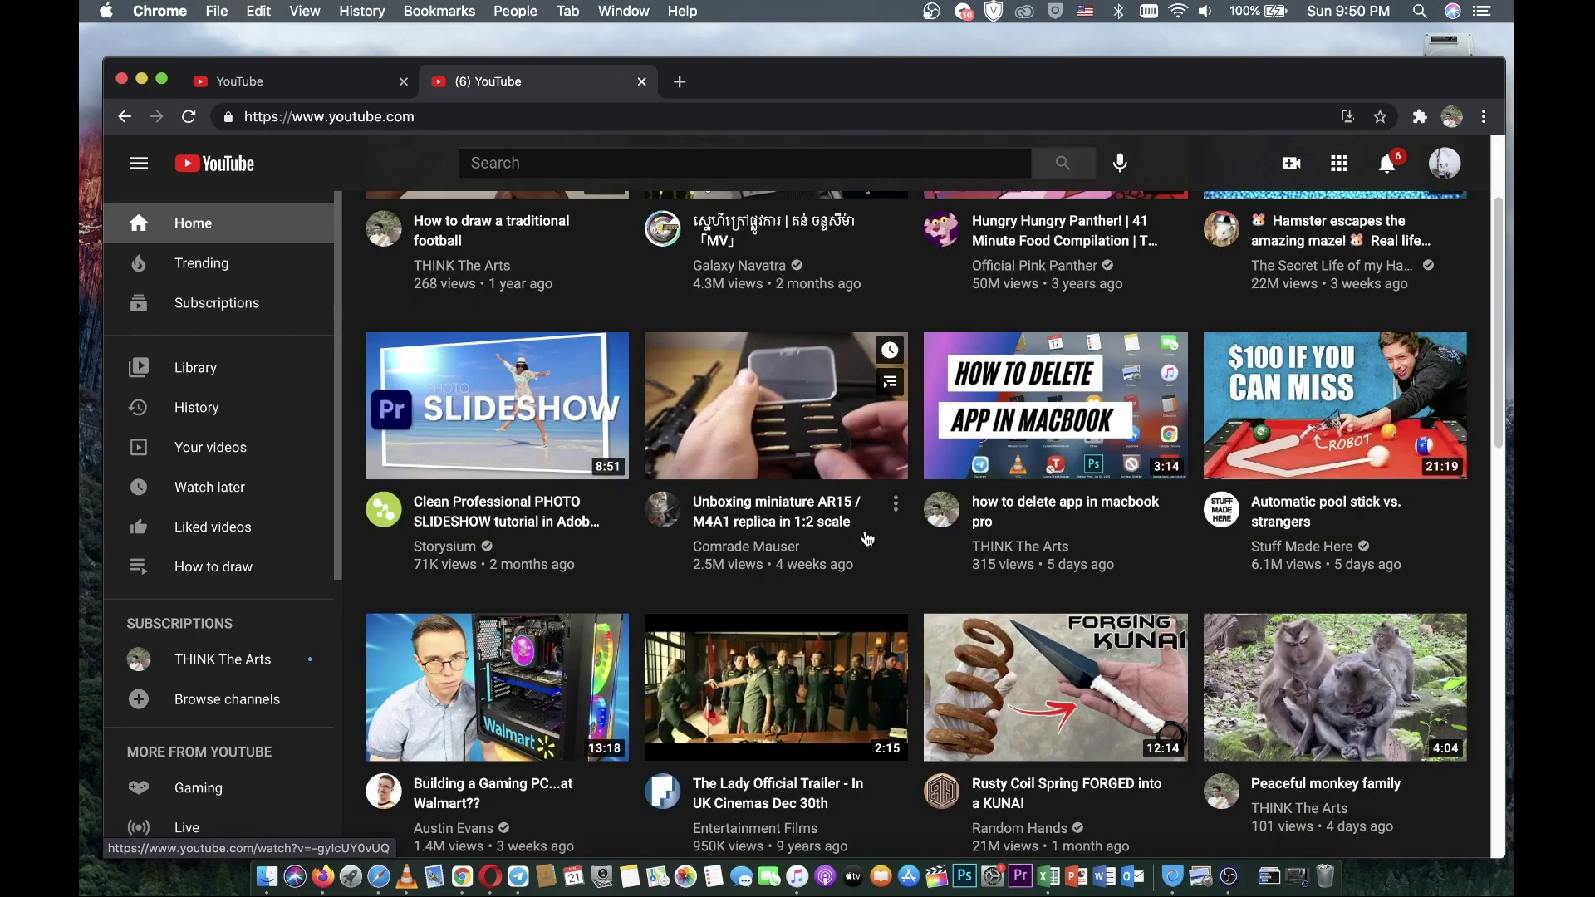
scroll(897, 562, "down", 2)
scroll(872, 573, "down", 2)
scroll(871, 576, "down", 1)
mouse_move(496, 586)
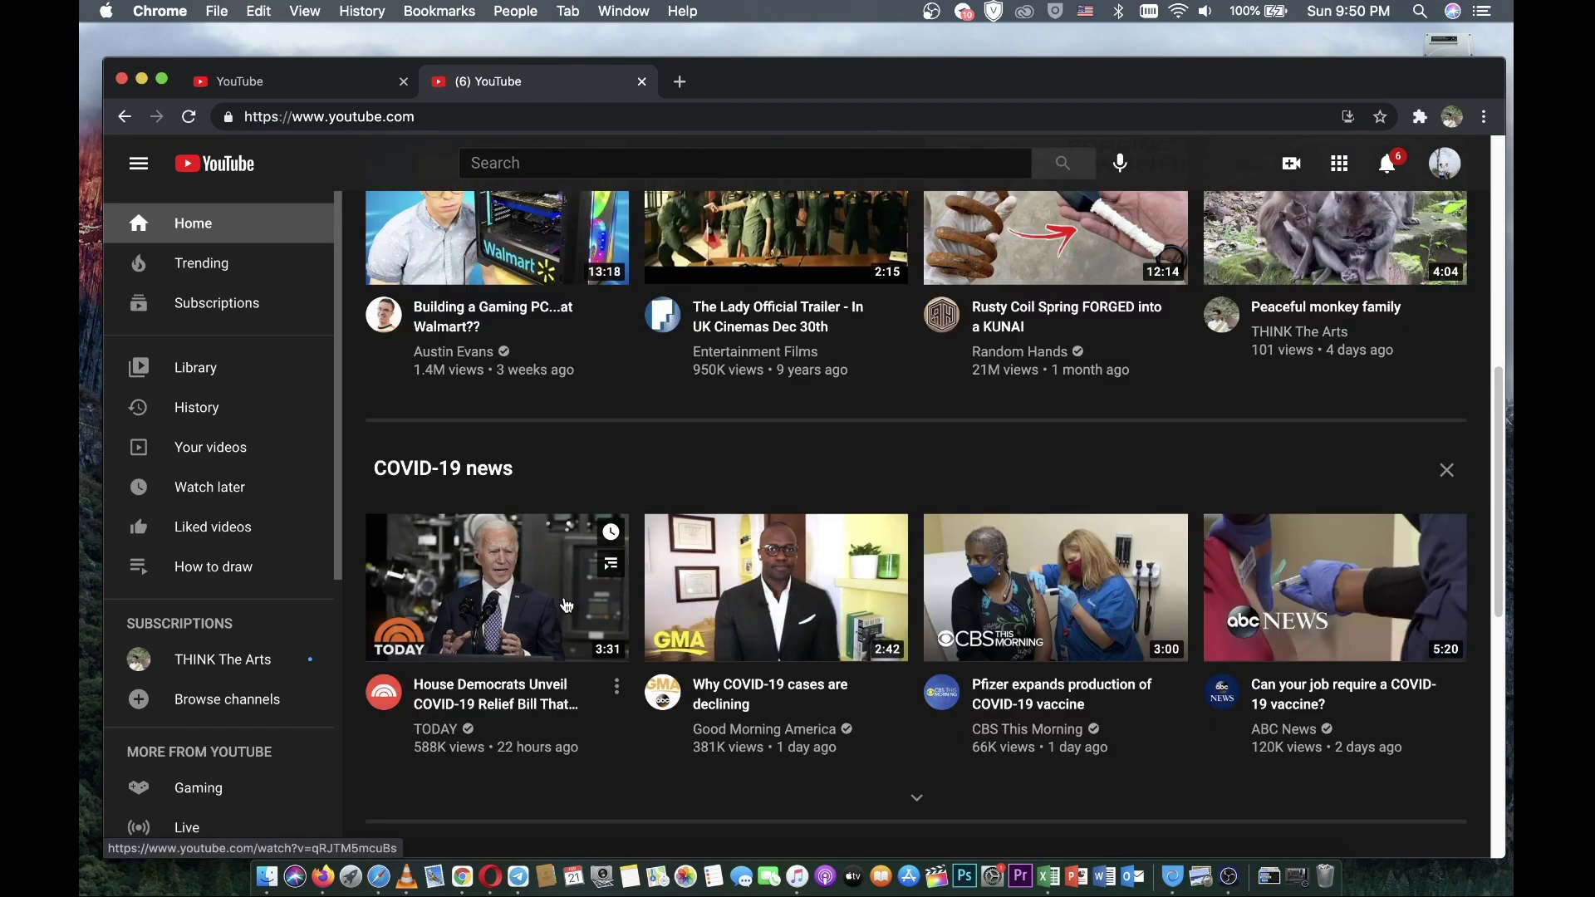
scroll(507, 578, "down", 2)
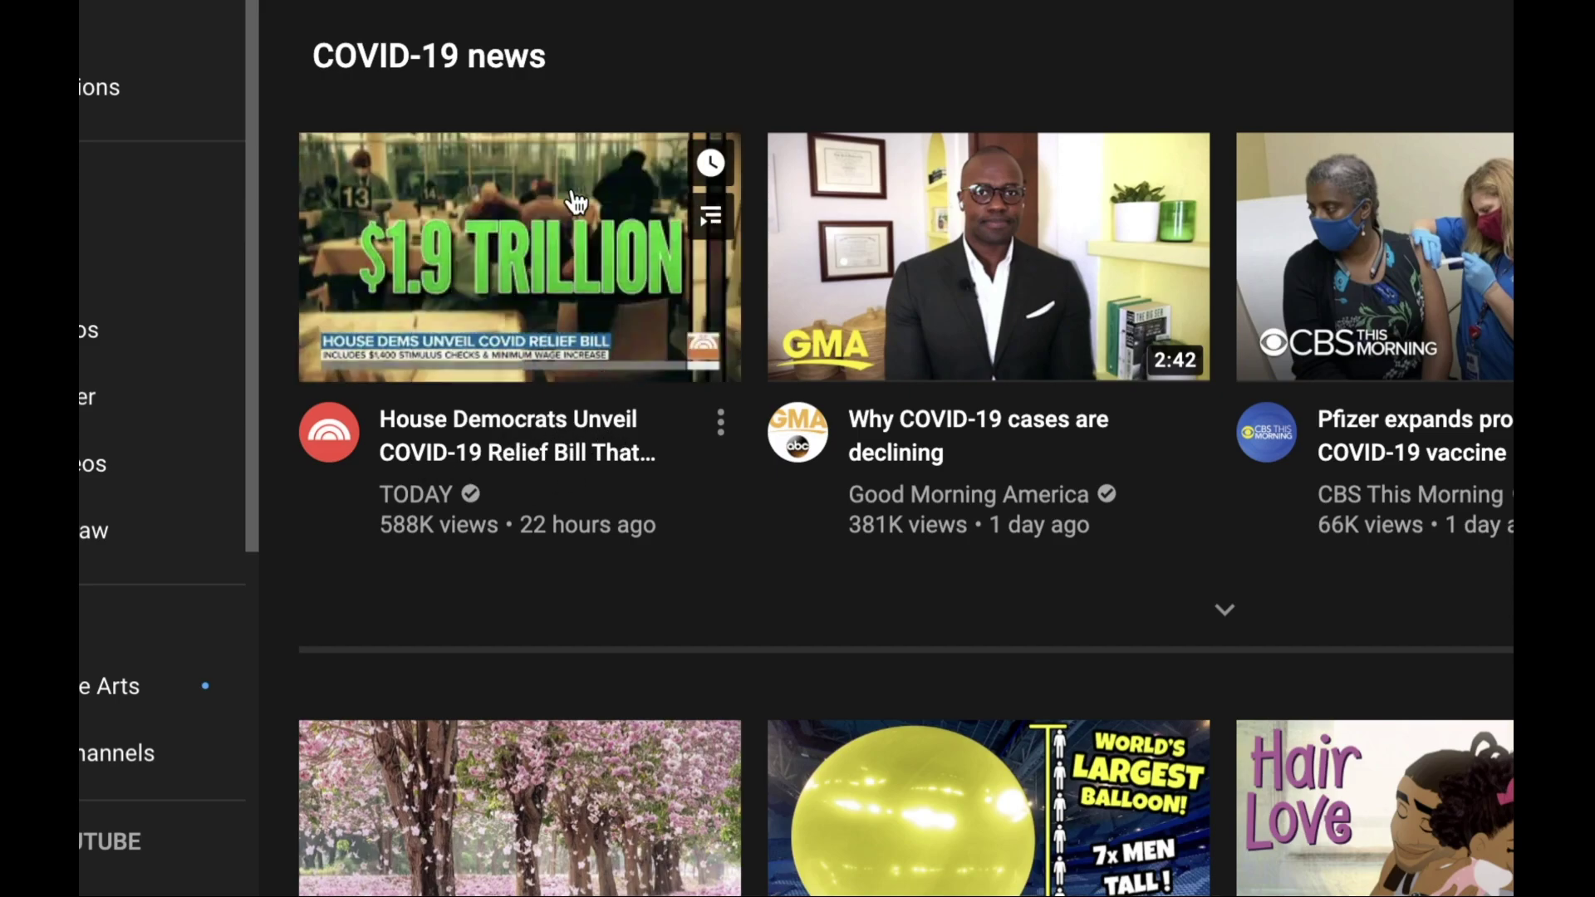
scroll(573, 250, "up", 5)
scroll(580, 387, "down", 3)
scroll(591, 449, "down", 3)
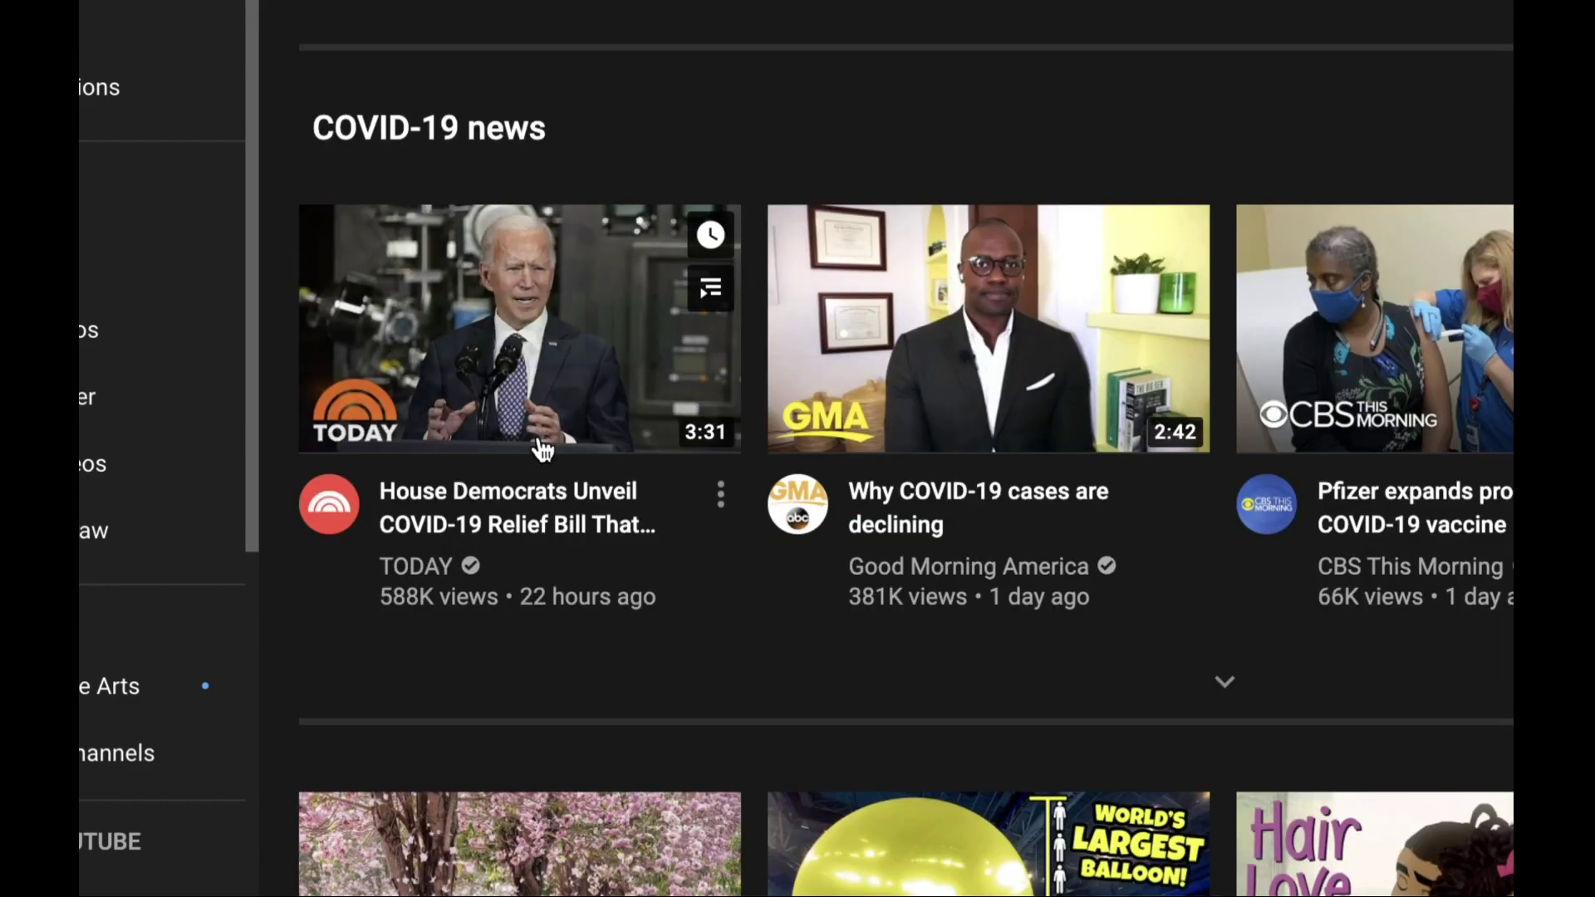
left_click(721, 506)
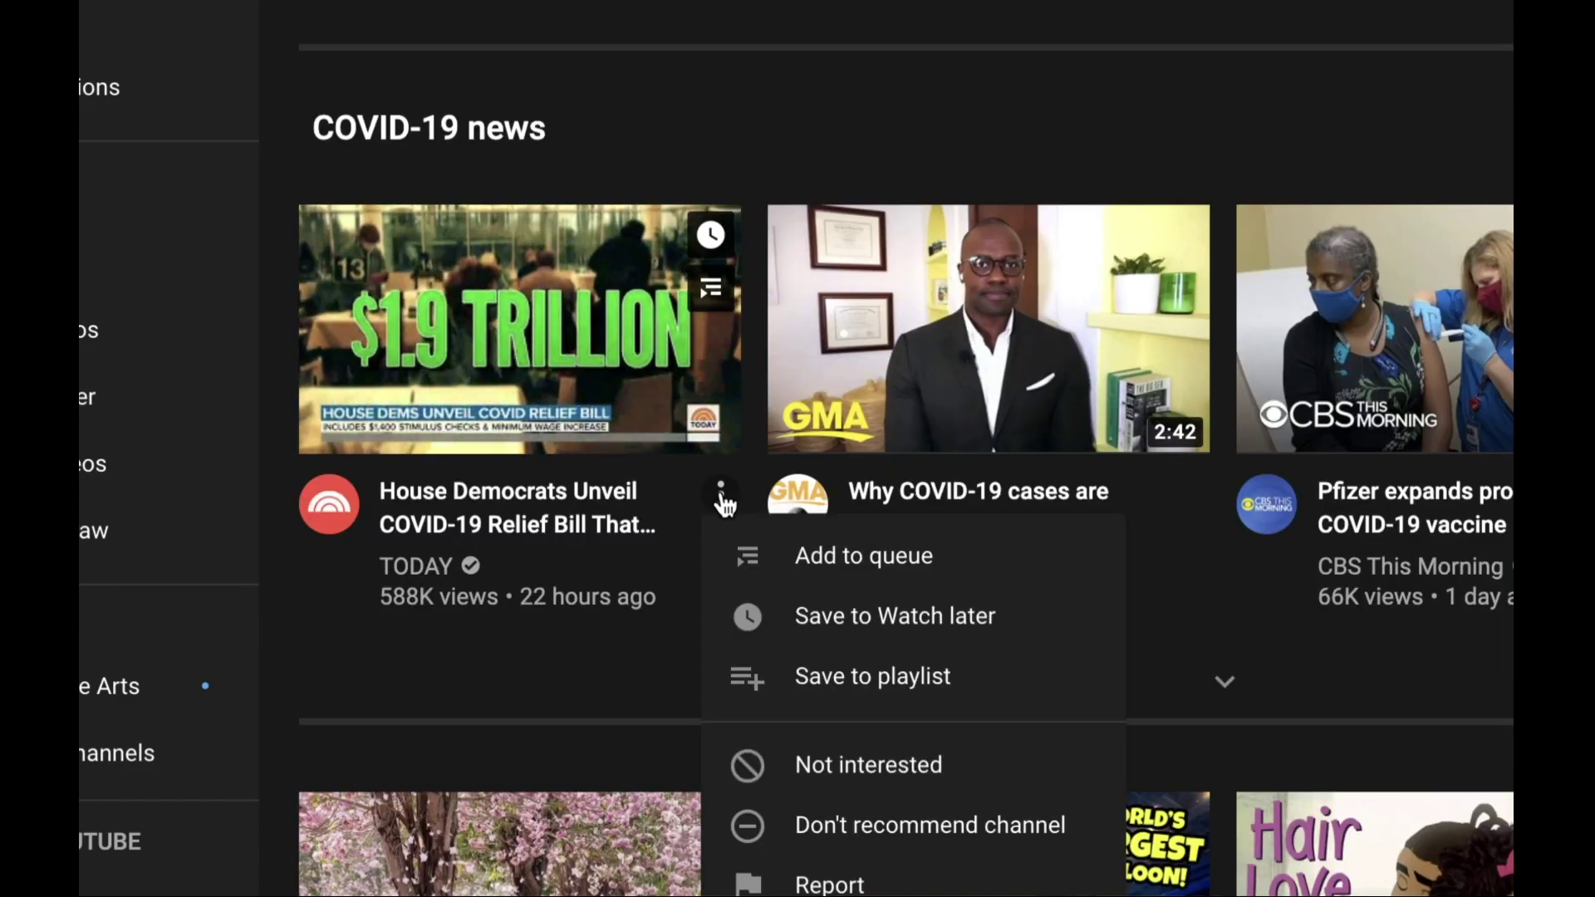
left_click(839, 619)
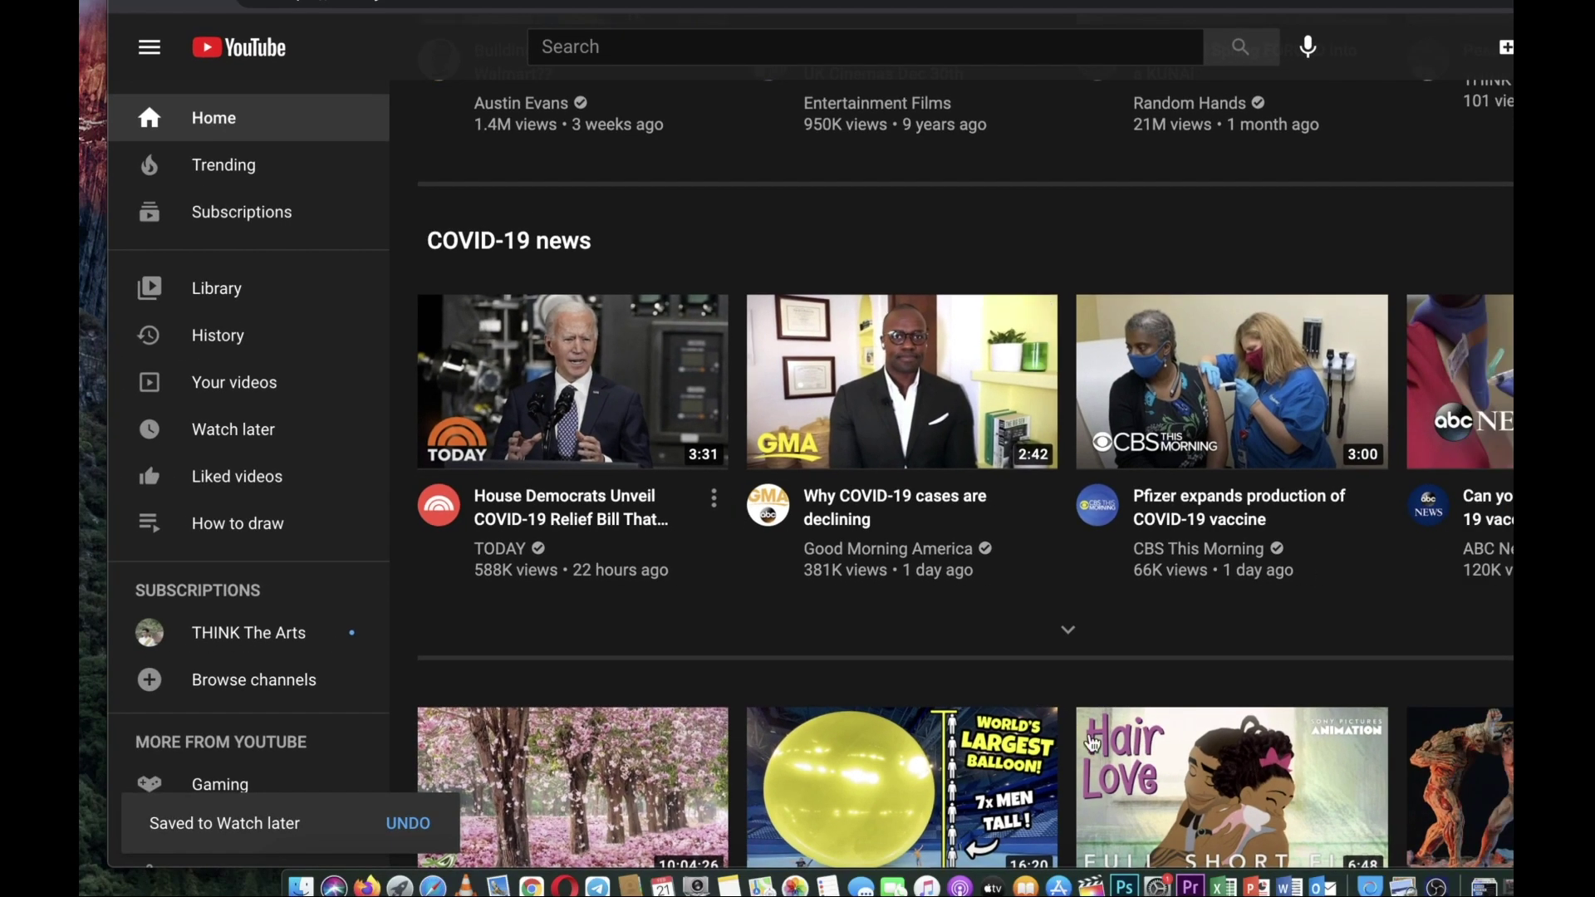
scroll(1080, 697, "down", 3)
scroll(1009, 688, "down", 3)
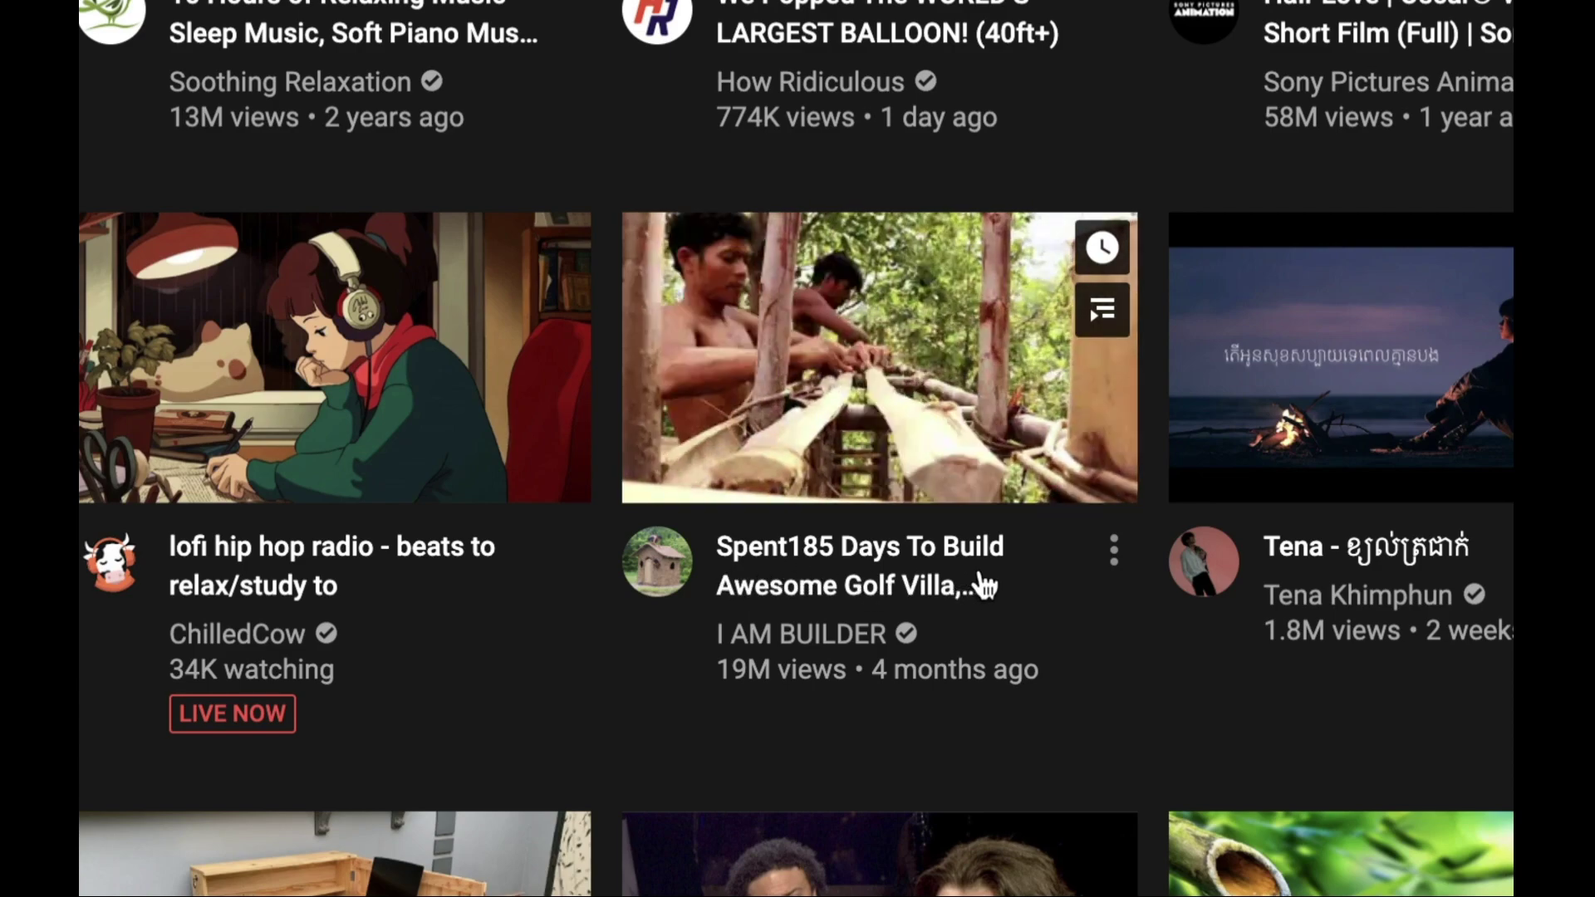
mouse_move(334, 474)
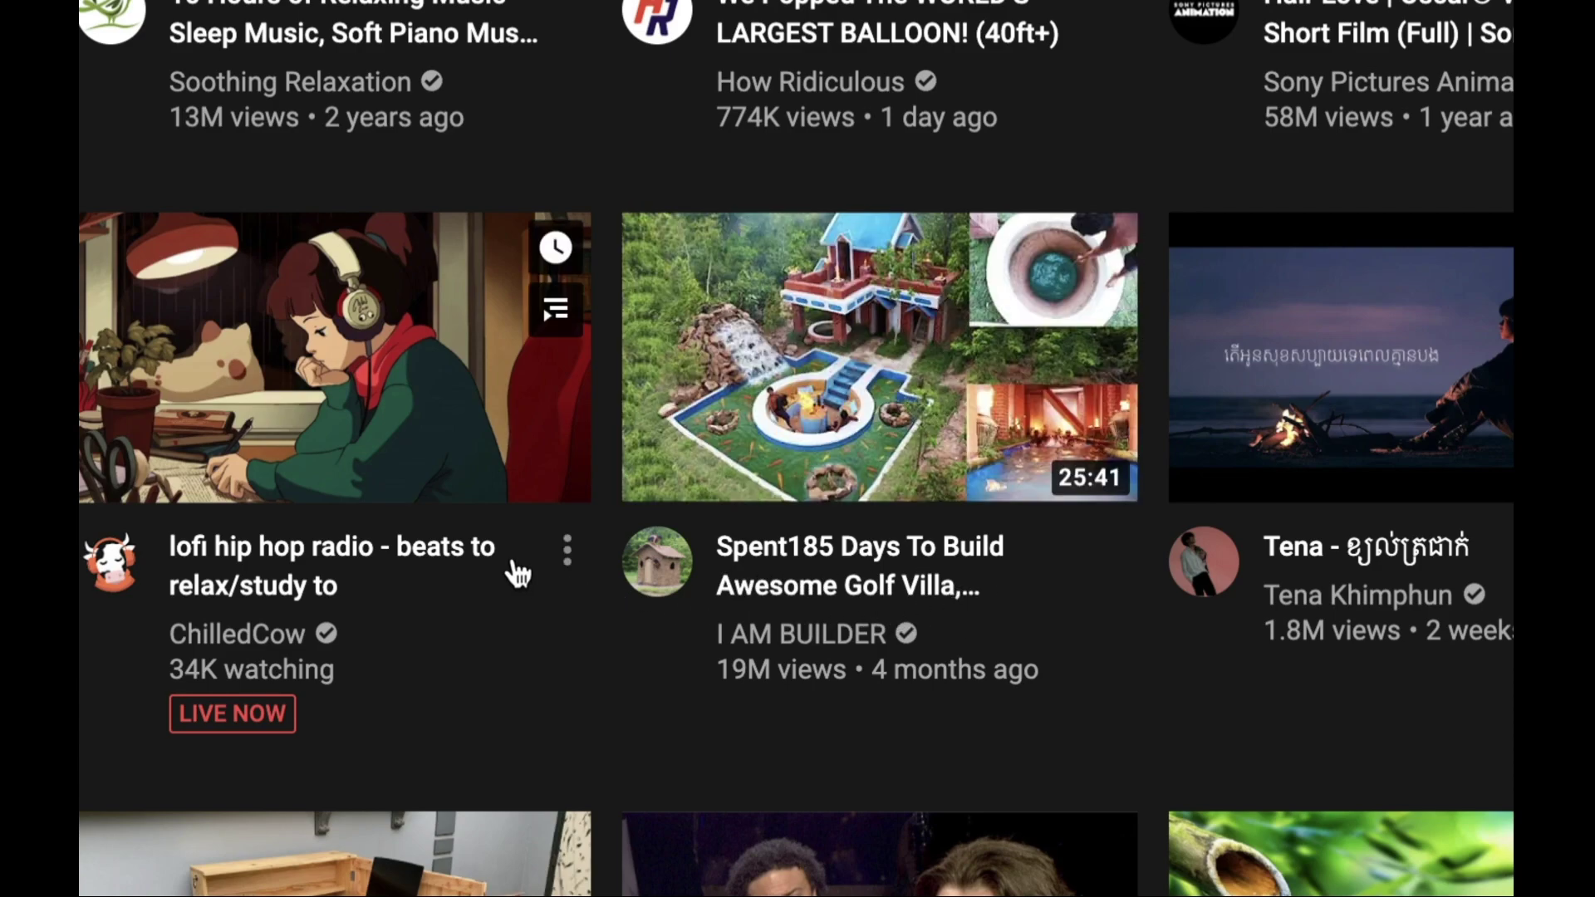
scroll(589, 624, "down", 5)
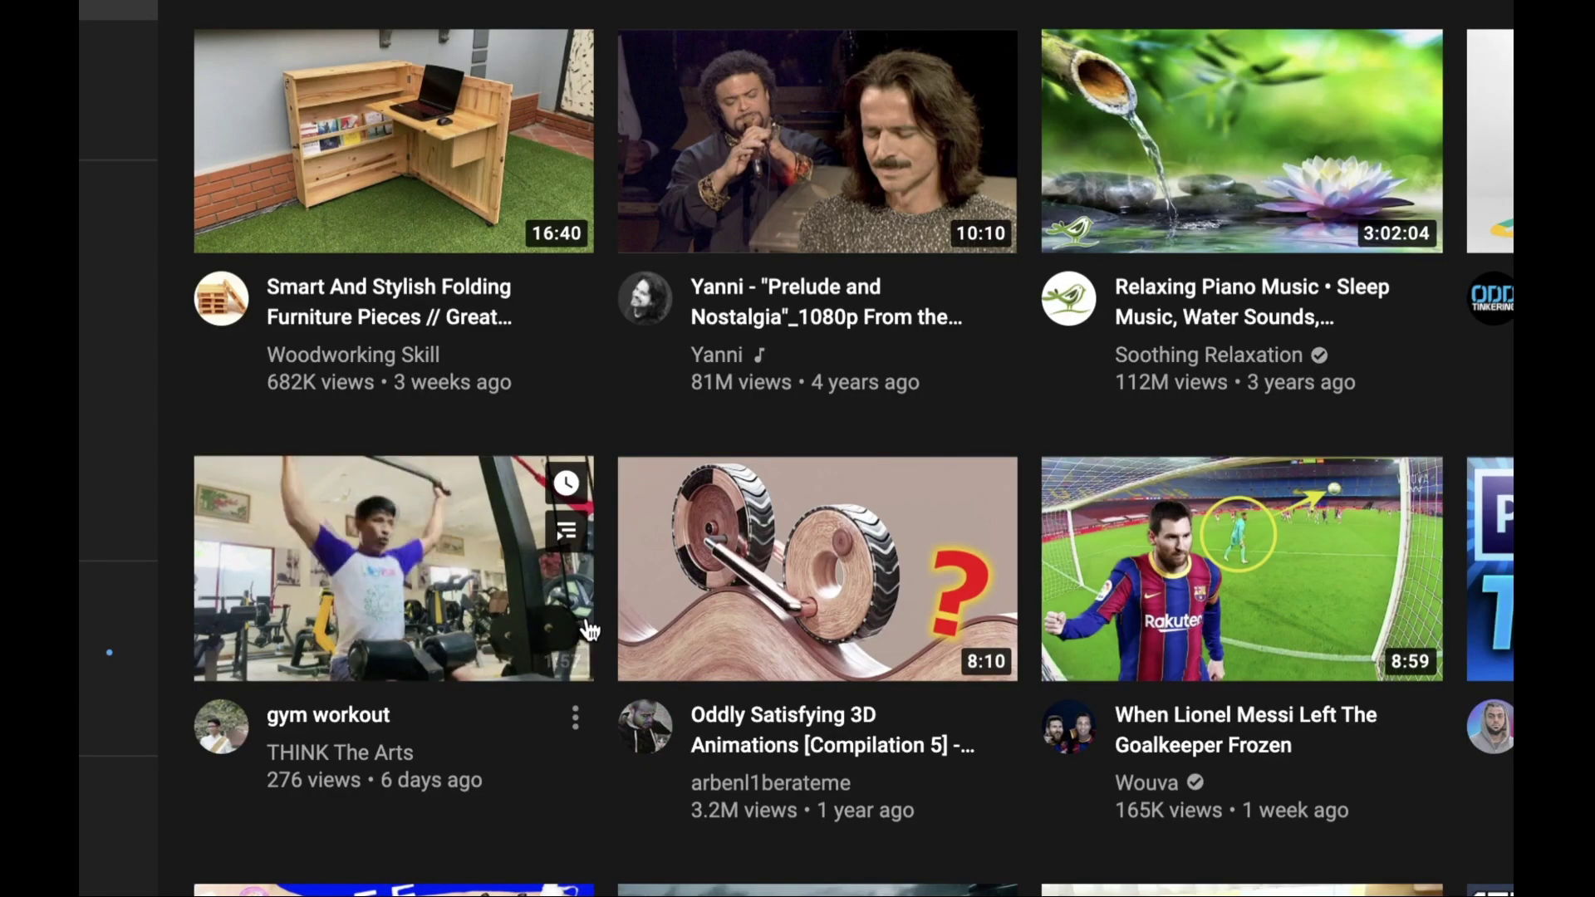
scroll(589, 630, "down", 5)
scroll(599, 631, "down", 2)
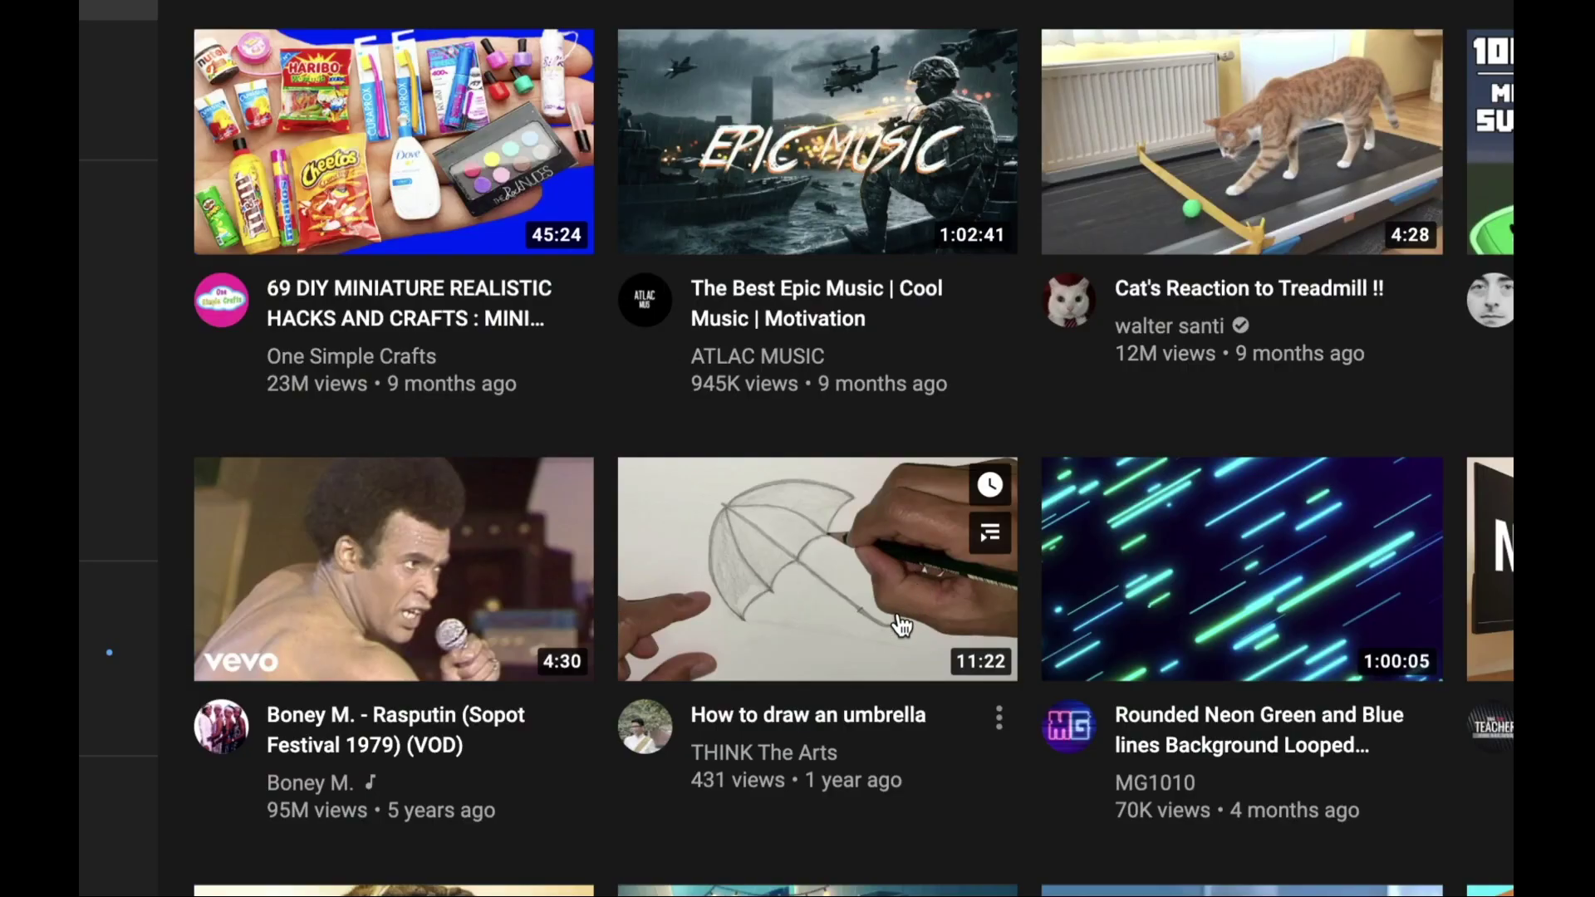
scroll(673, 636, "down", 5)
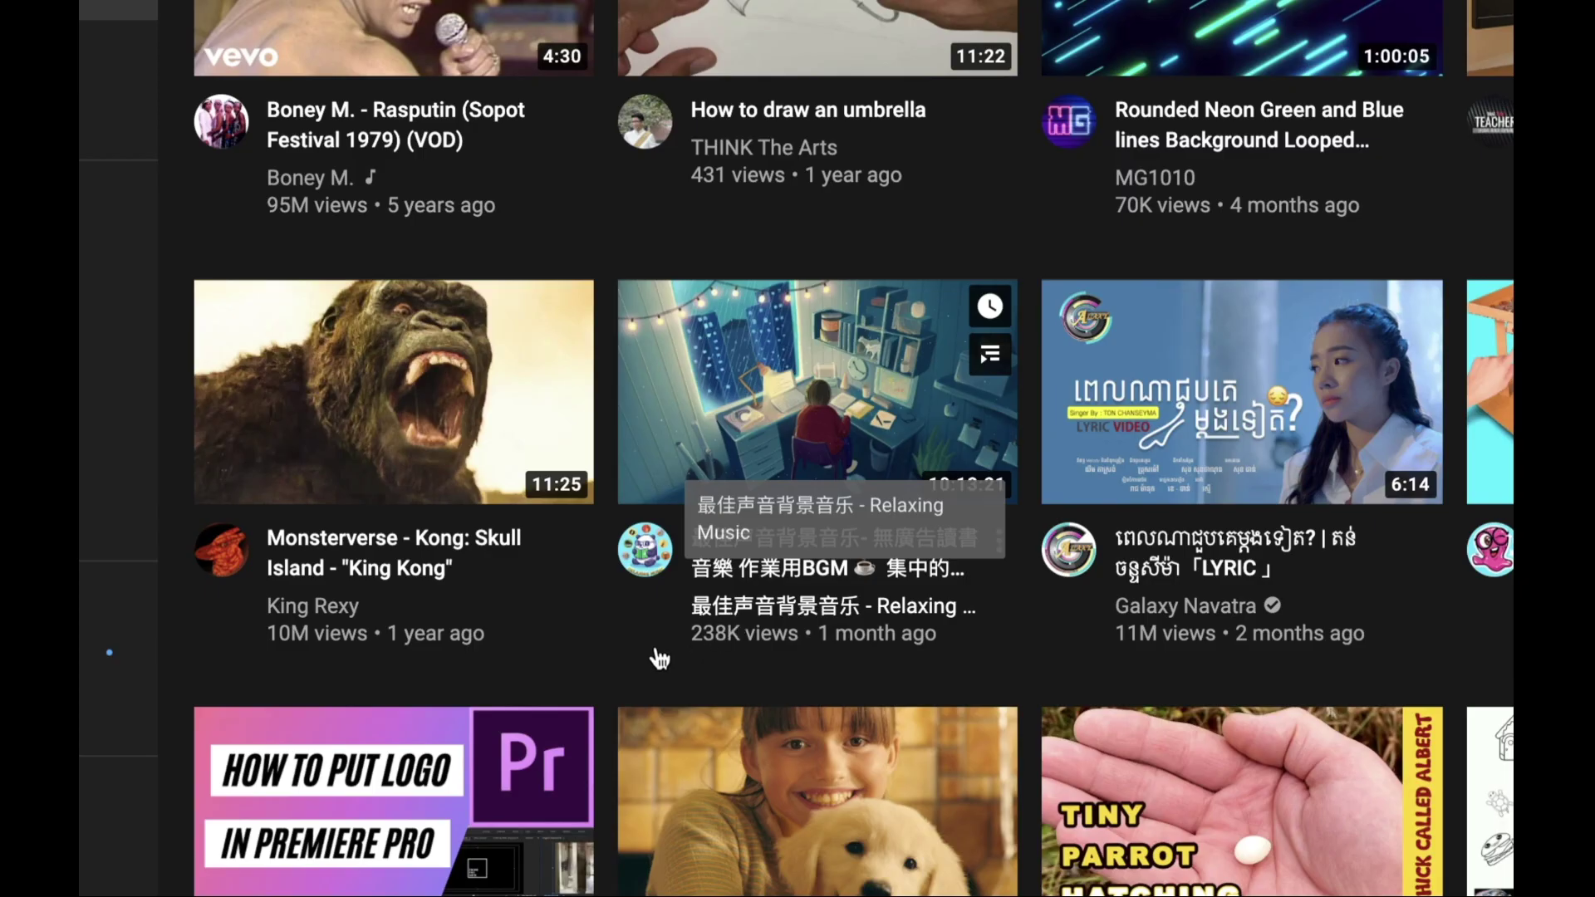
scroll(657, 658, "down", 2)
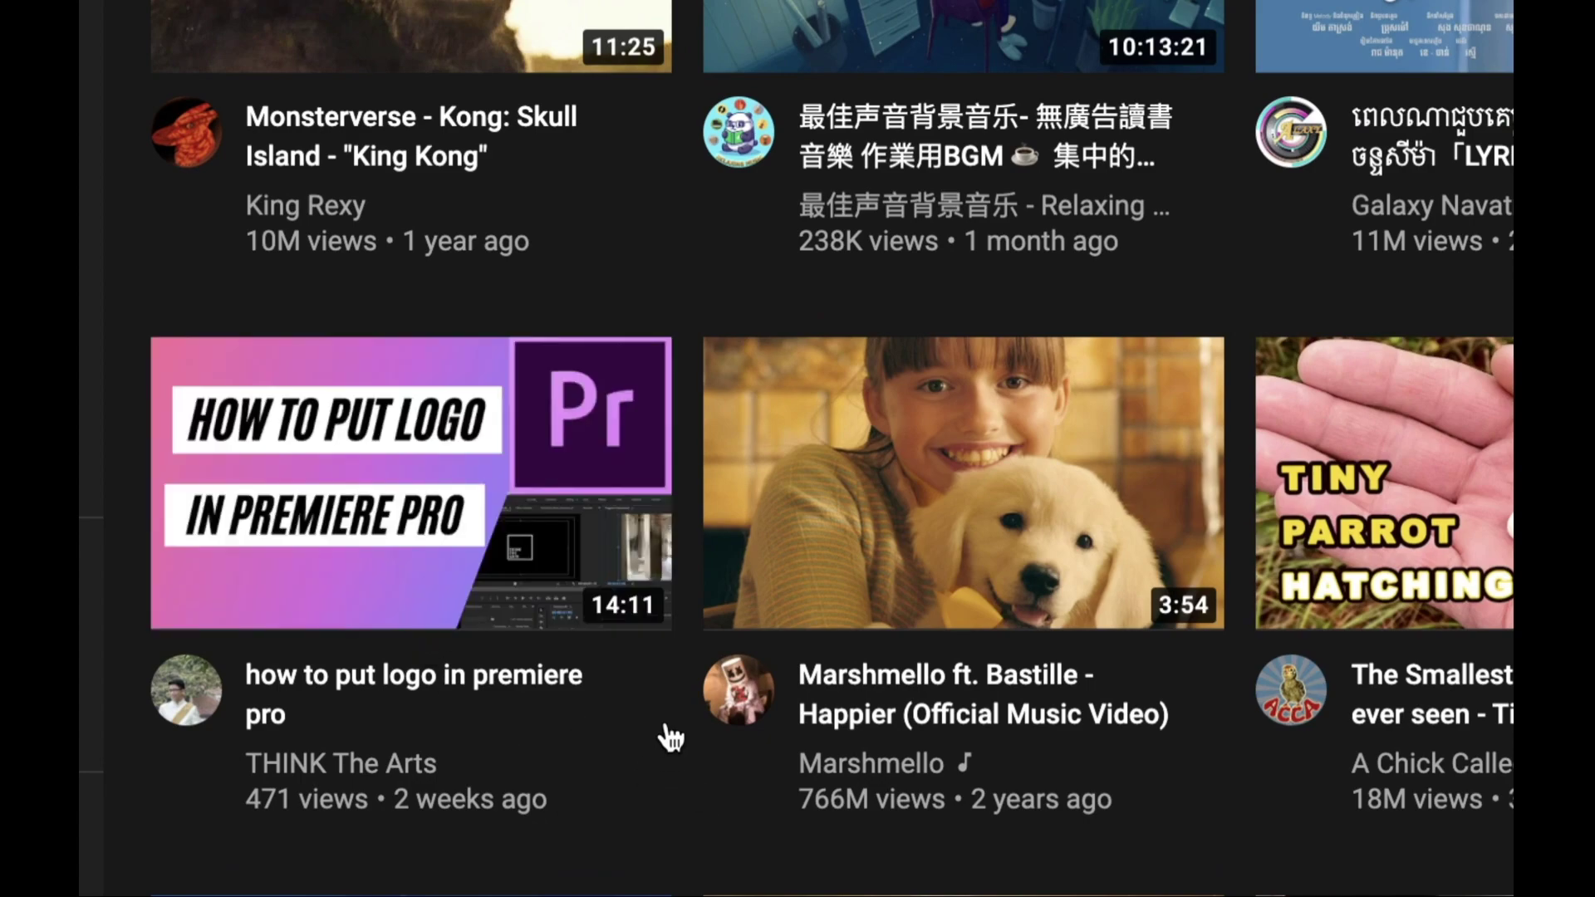
- Save the 'how to put logo in premiere pro' video to Watch later from the home feed
left_click(650, 686)
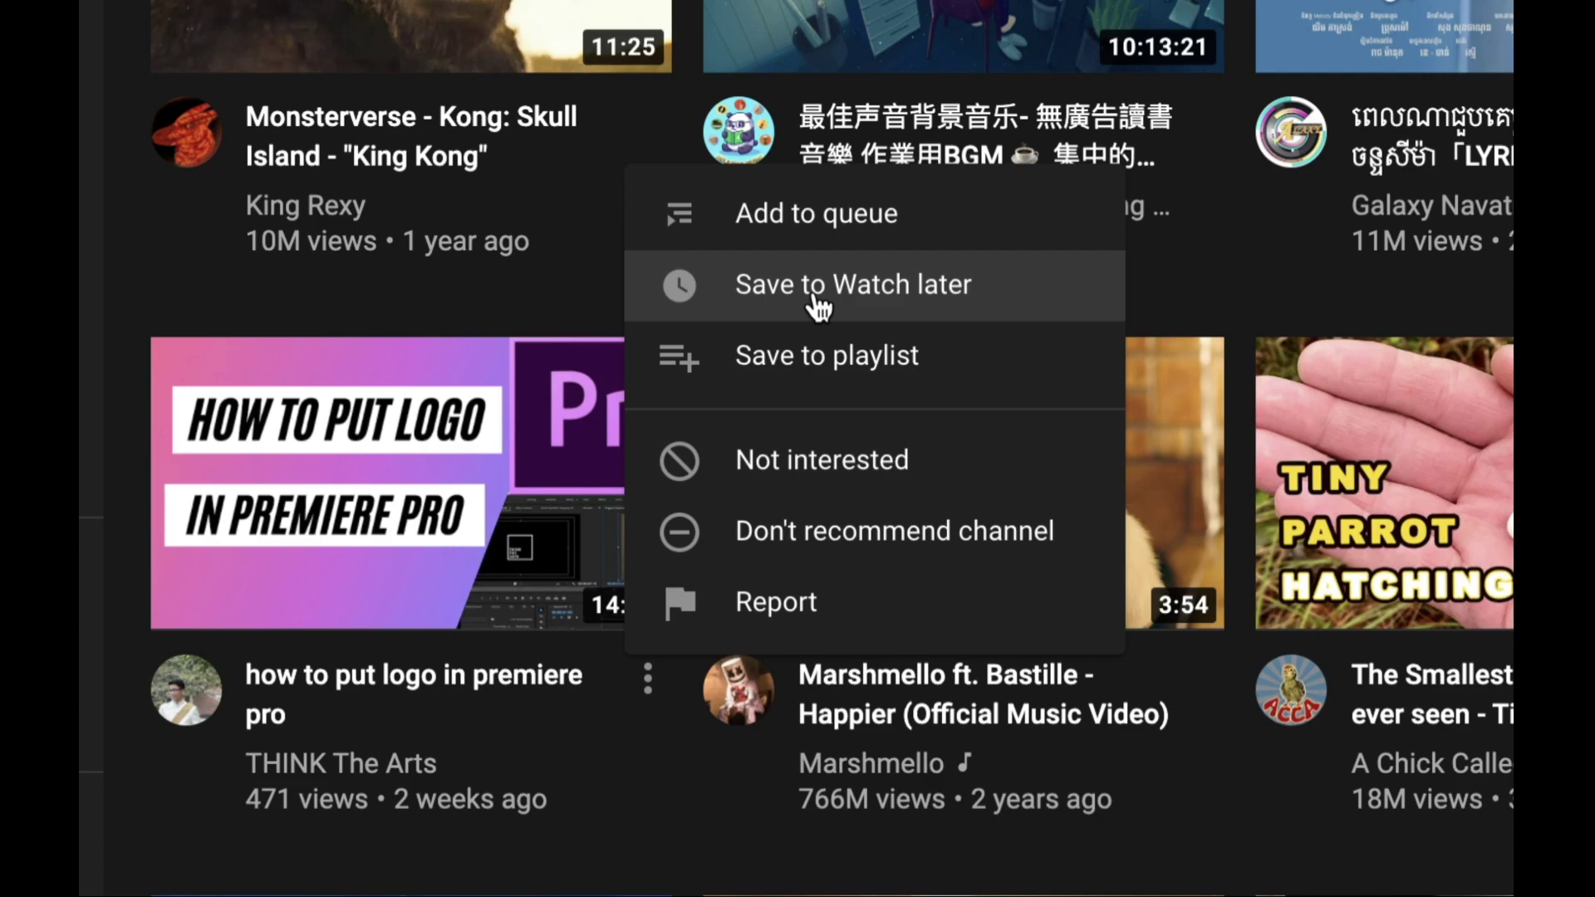
left_click(812, 306)
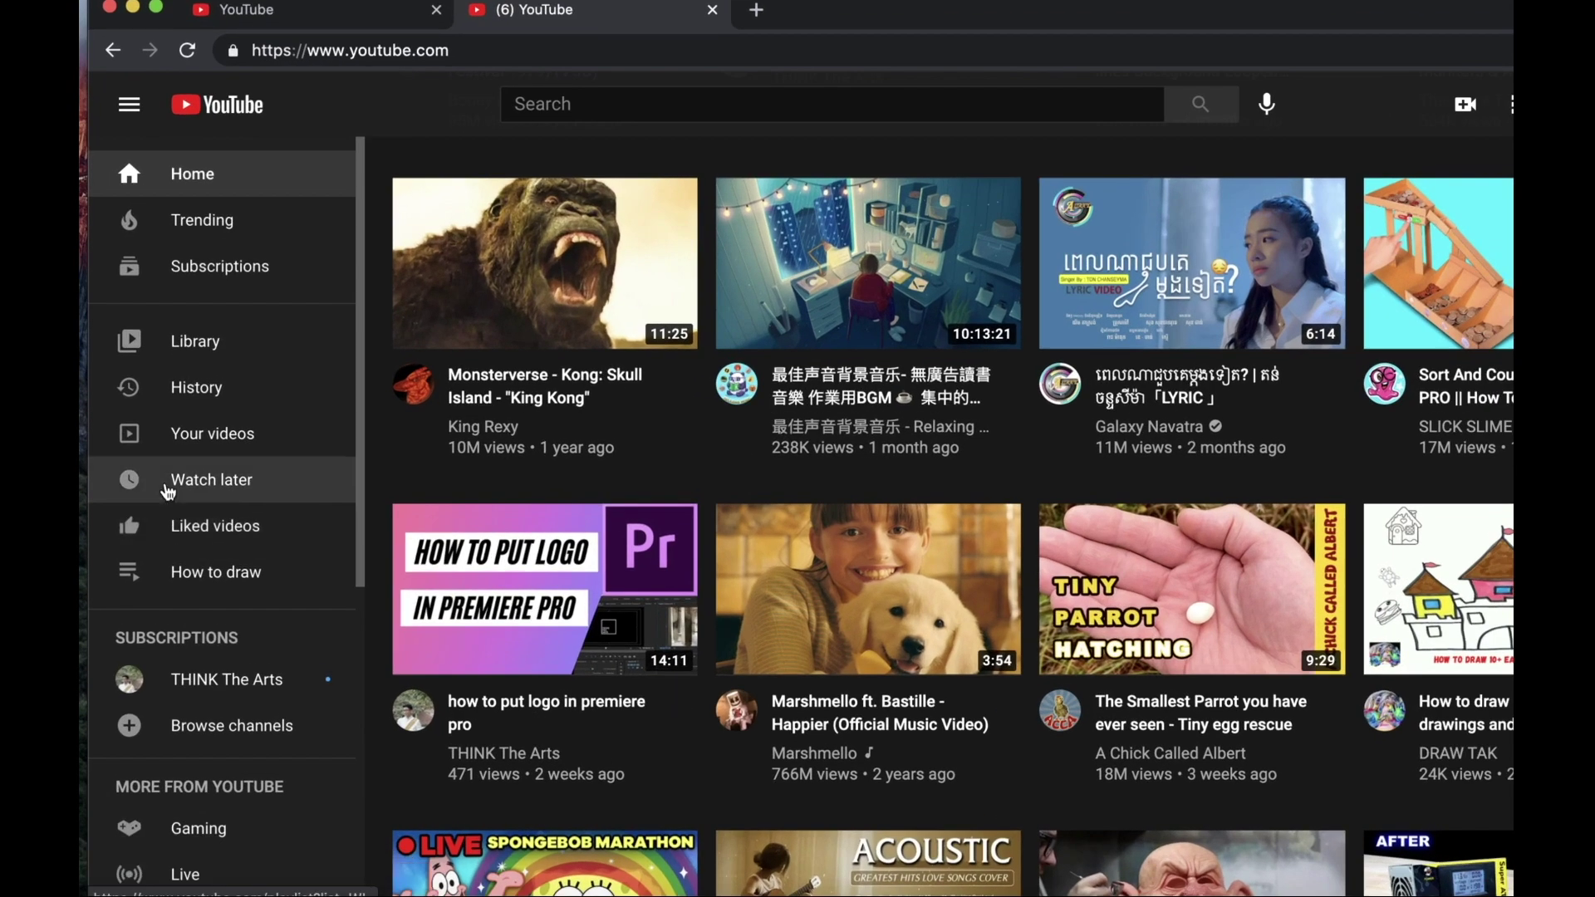
- Start the Watch later playlist, pause the ad, and jump to the second video, the House Democrats report
left_click(166, 491)
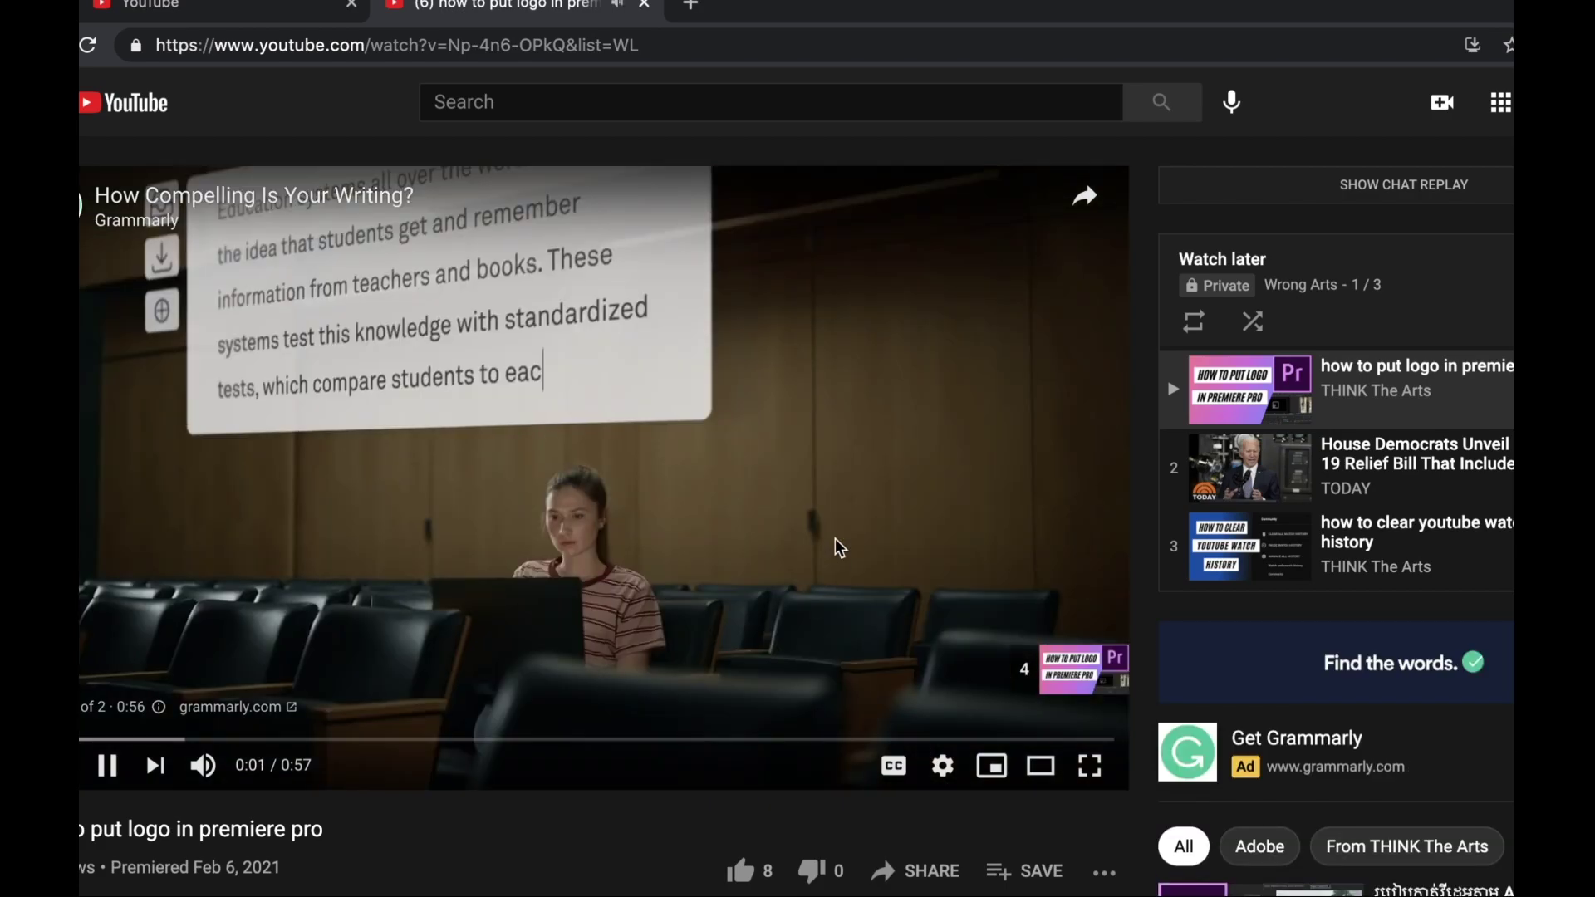
left_click(661, 474)
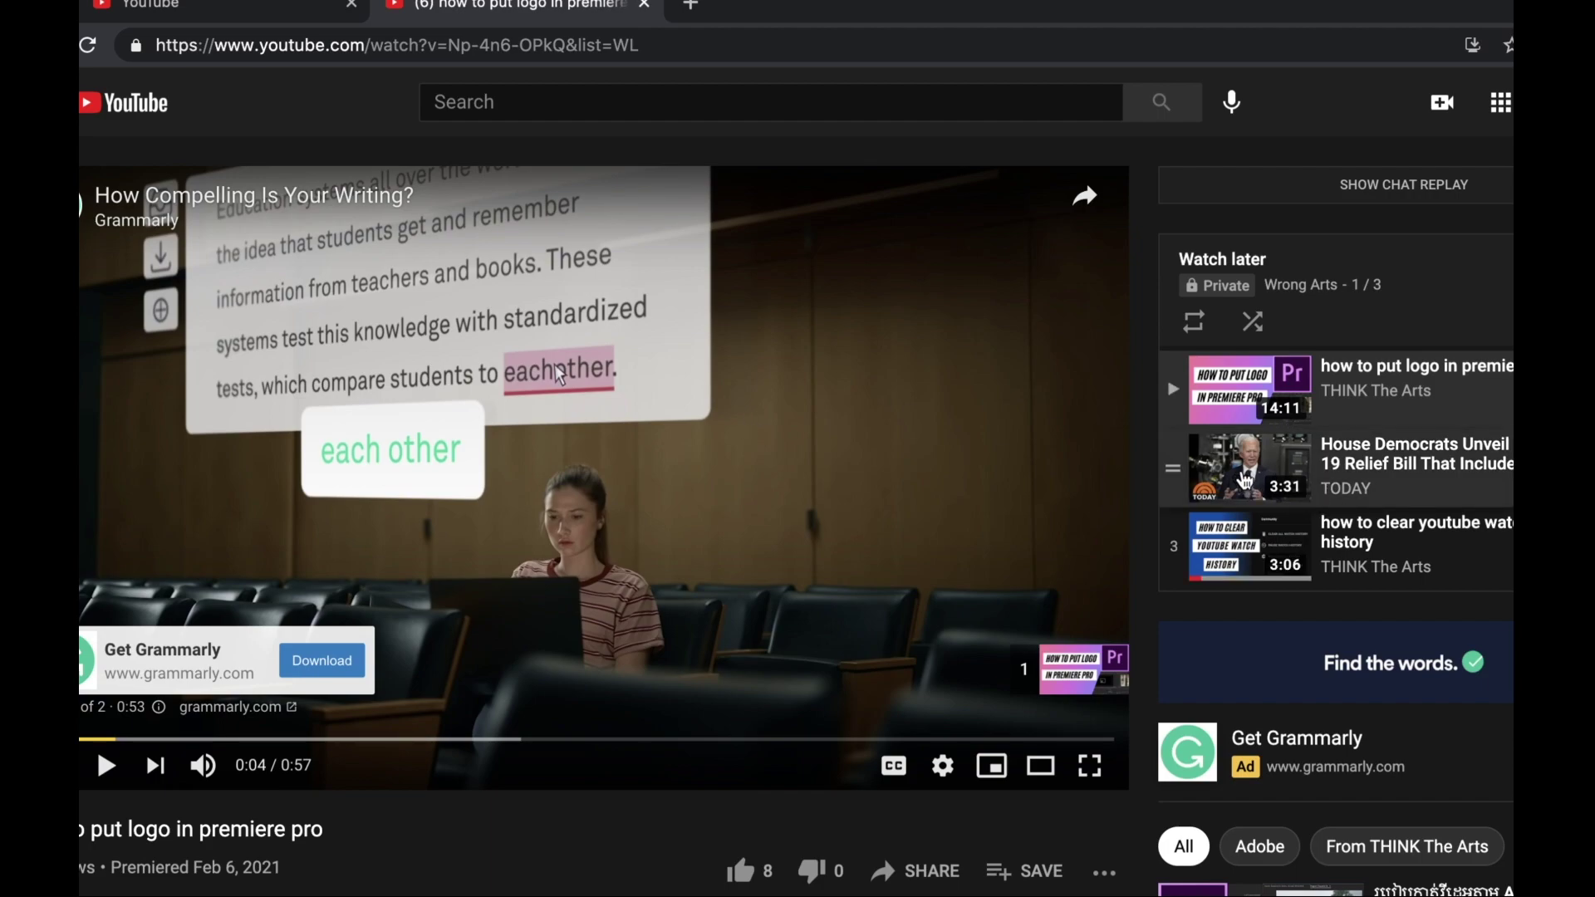
left_click(1244, 478)
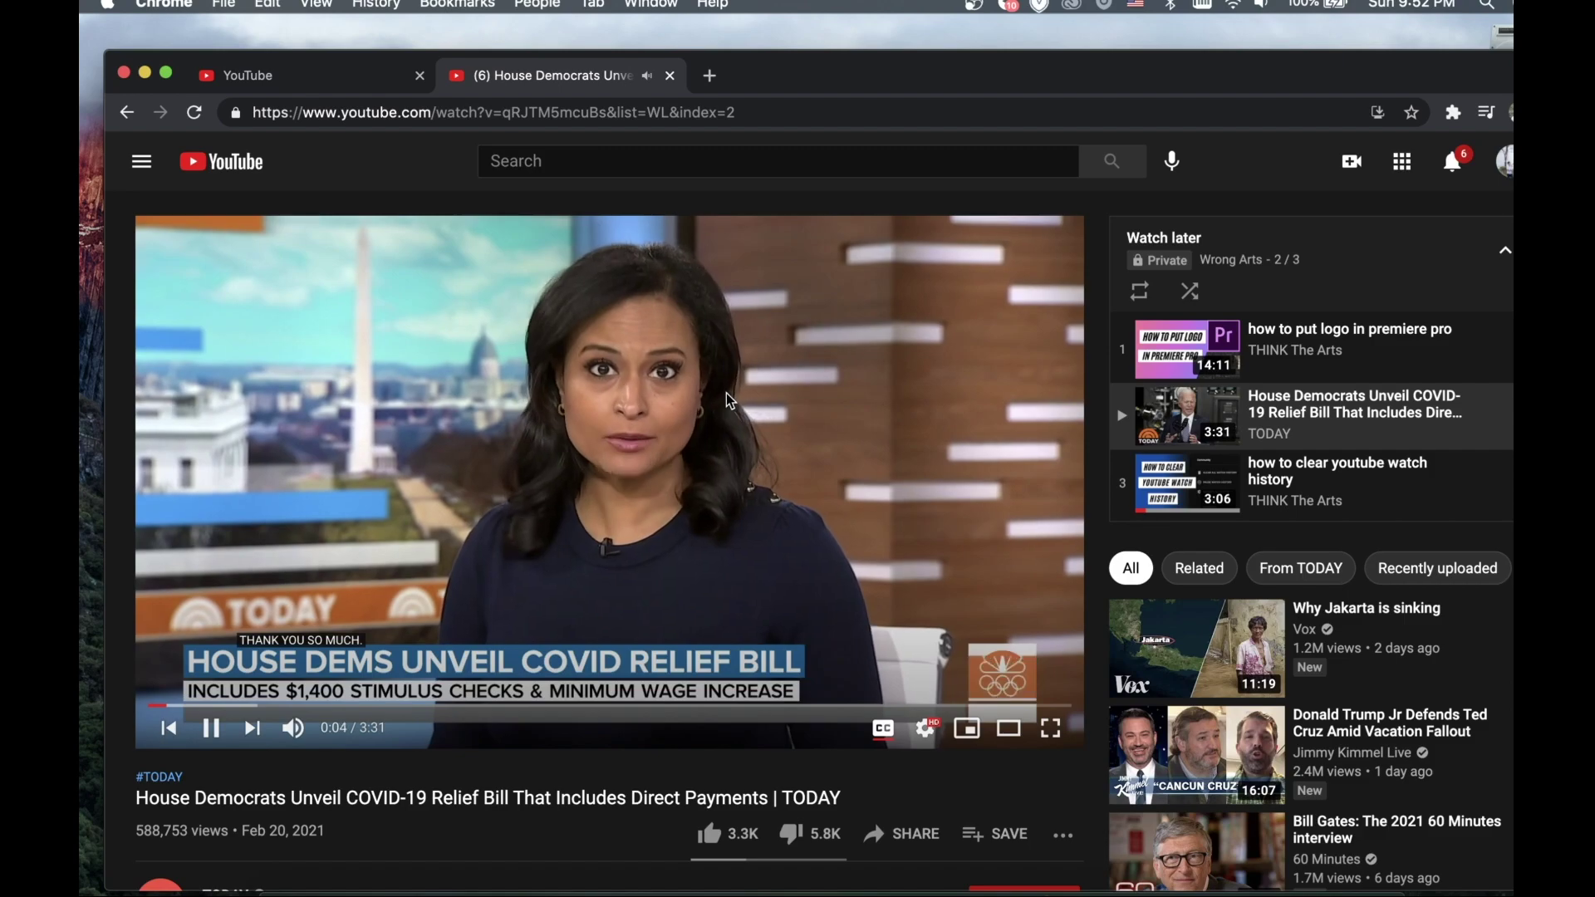
- Pause playback, return to the Watch later playlist page, and close the floating miniplayer
left_click(727, 400)
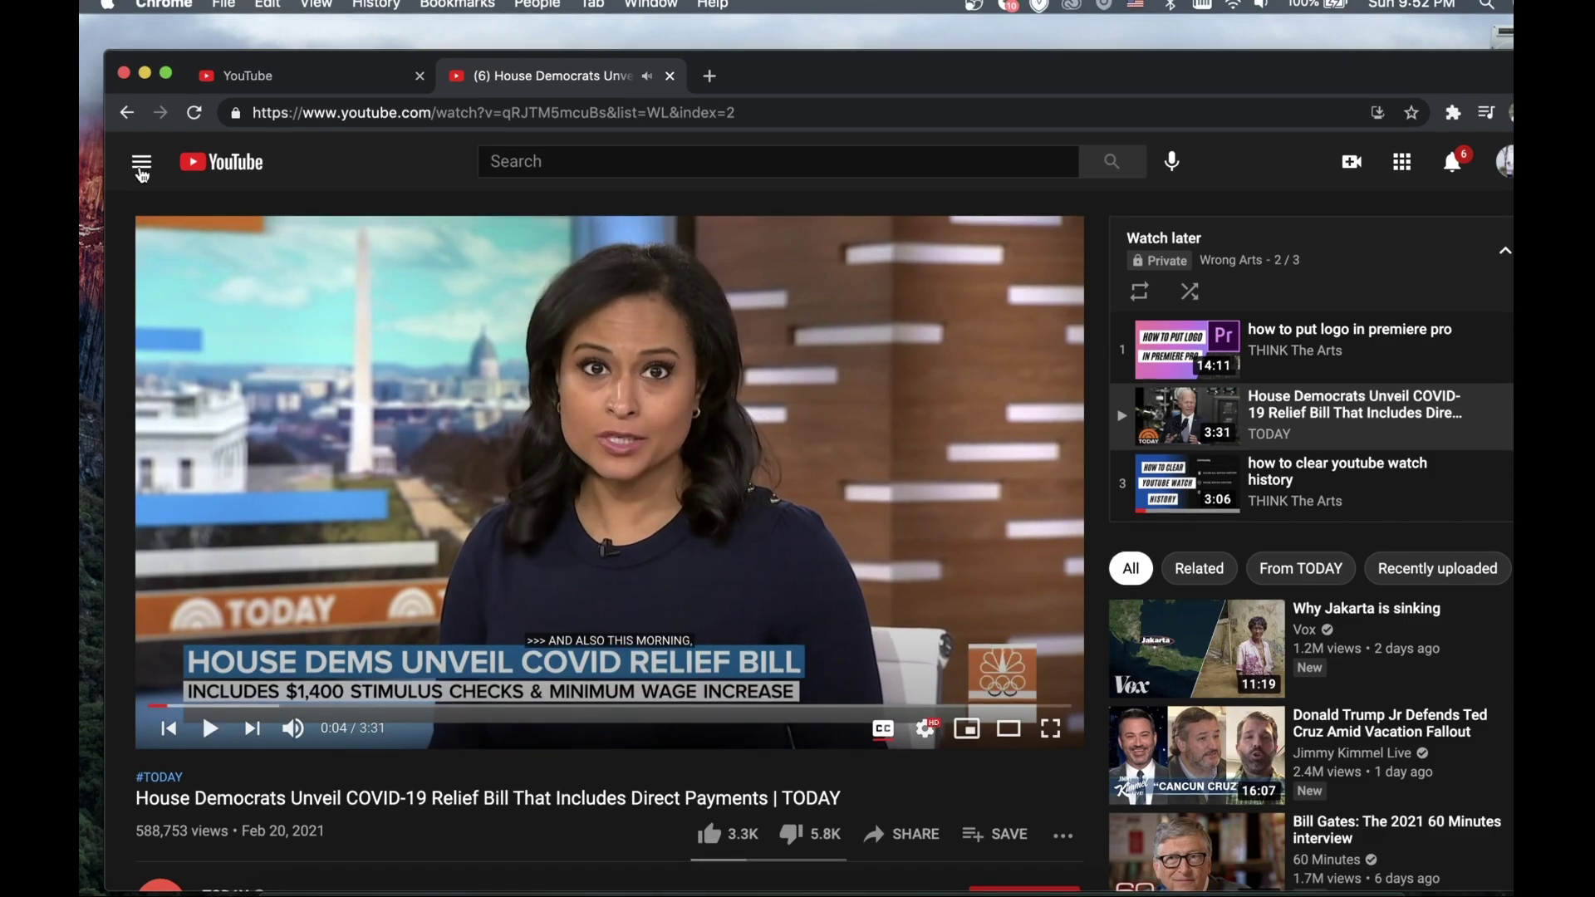
left_click(141, 171)
left_click(242, 506)
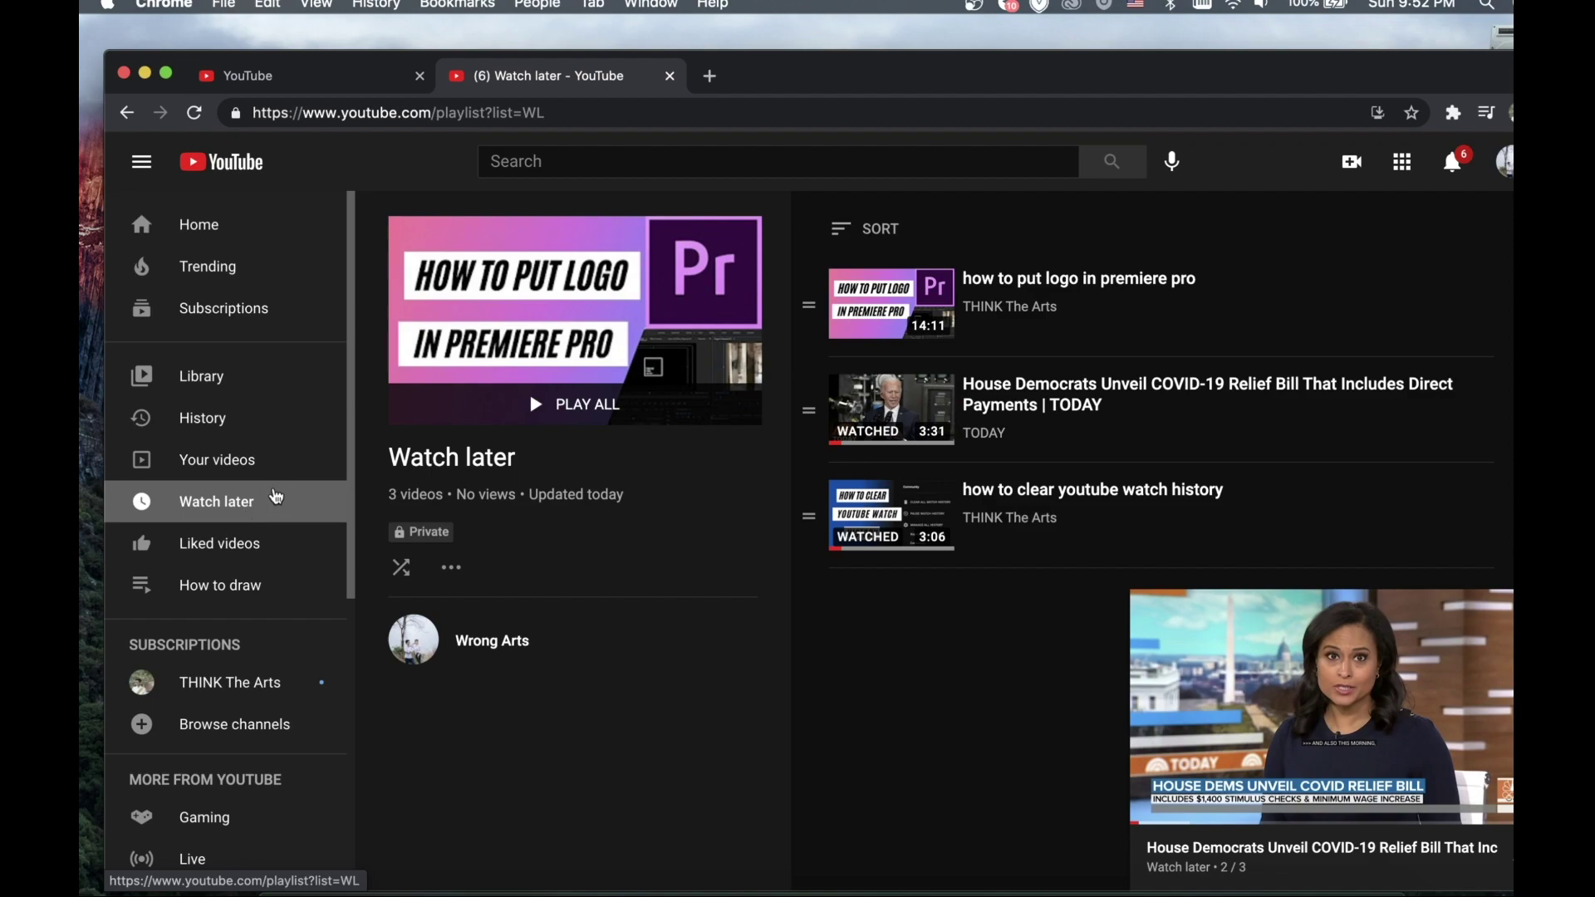
mouse_move(1278, 681)
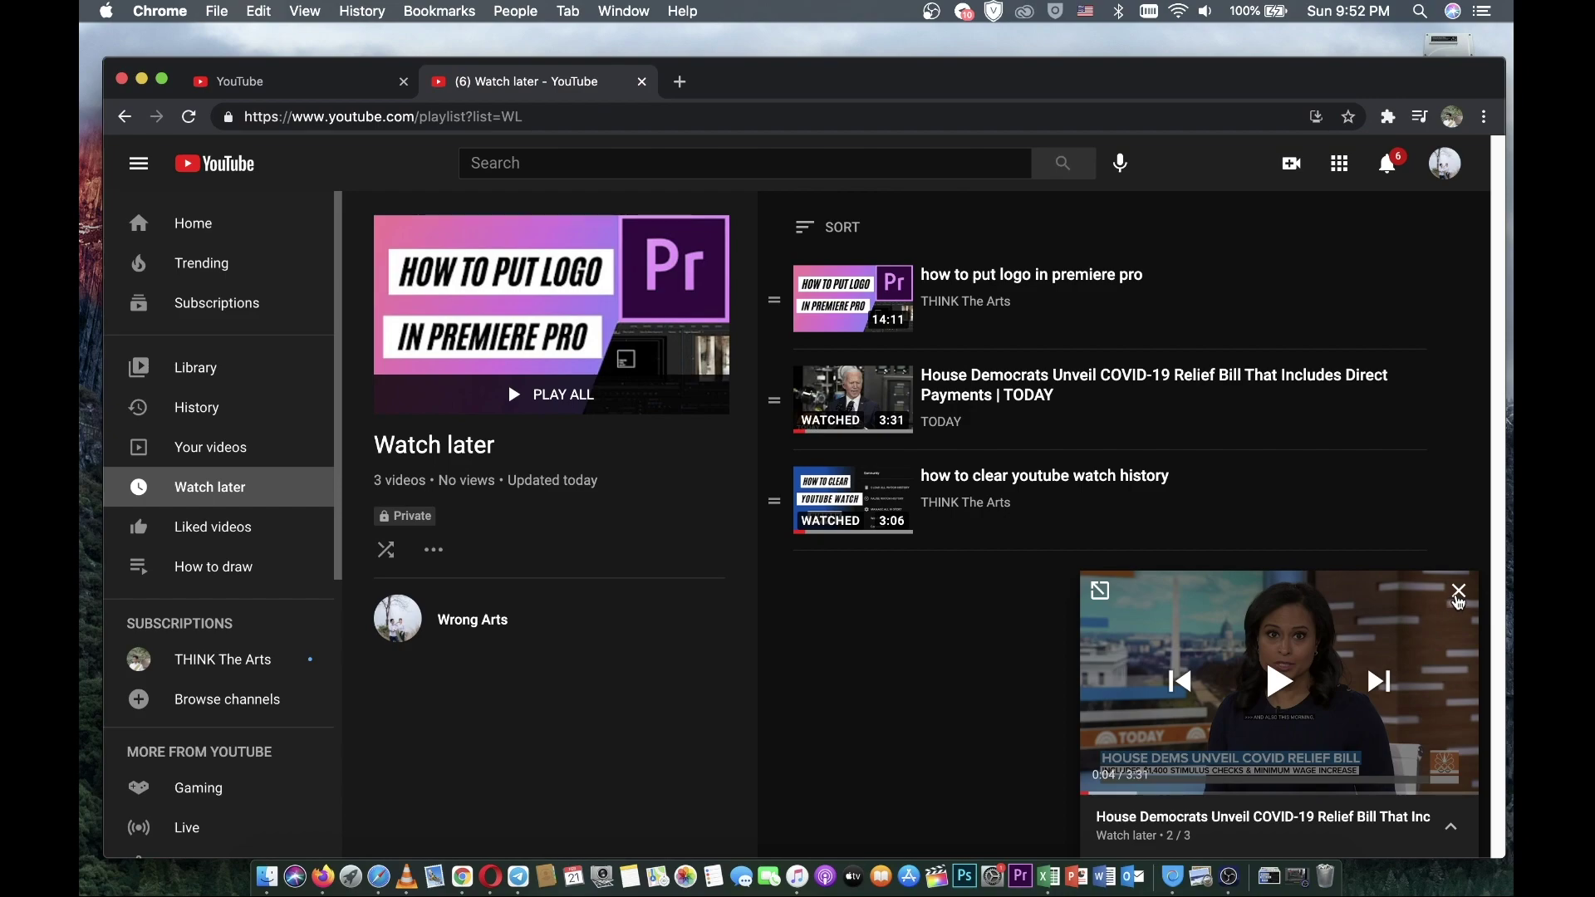
left_click(1458, 594)
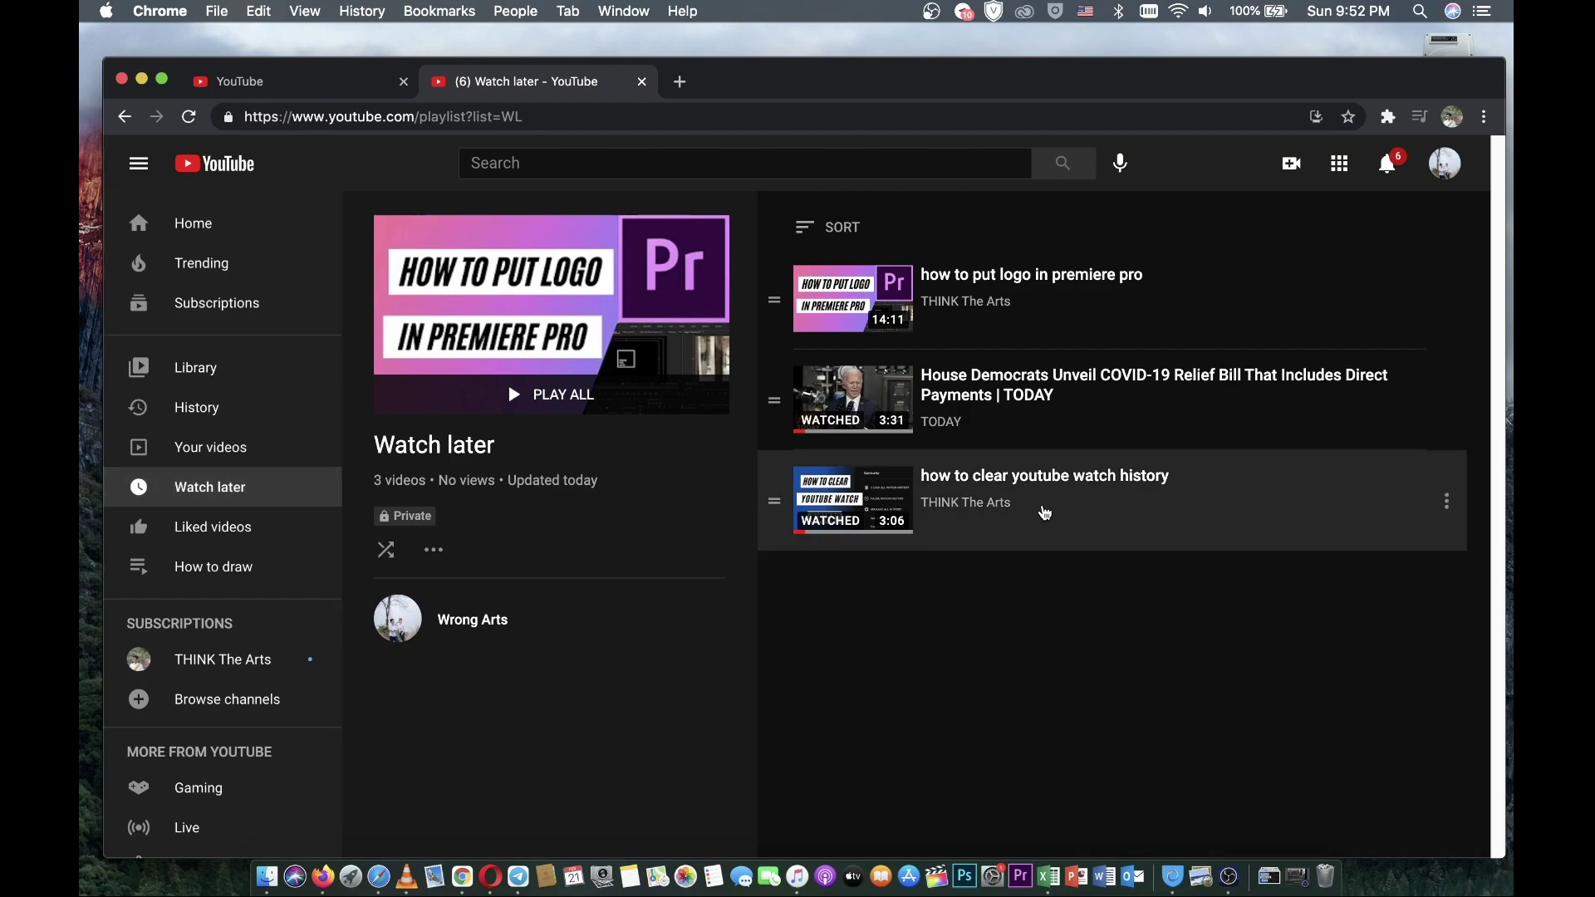